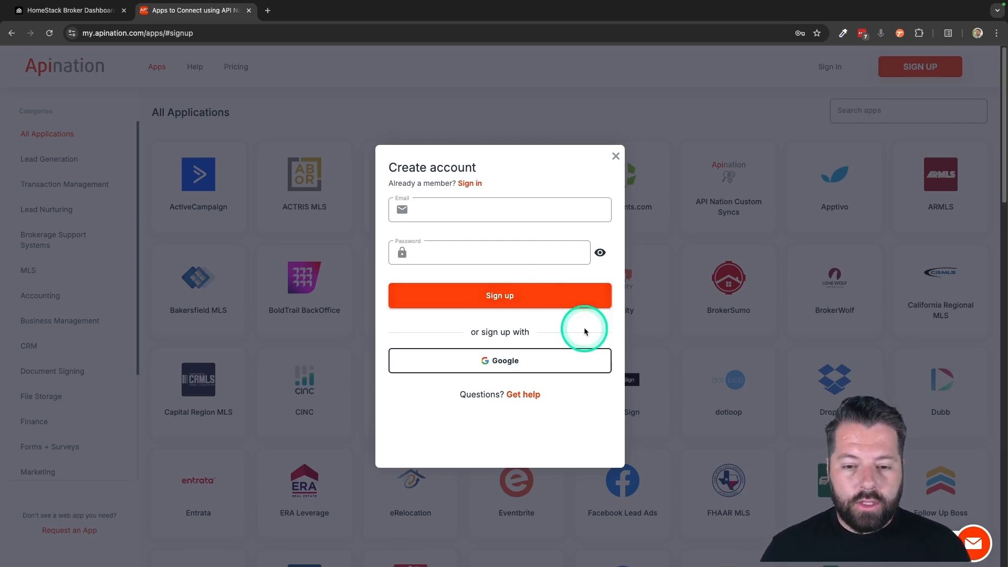
Sign up for API Nation with the Google account and open the HomeStack page from the application list
click(493, 204)
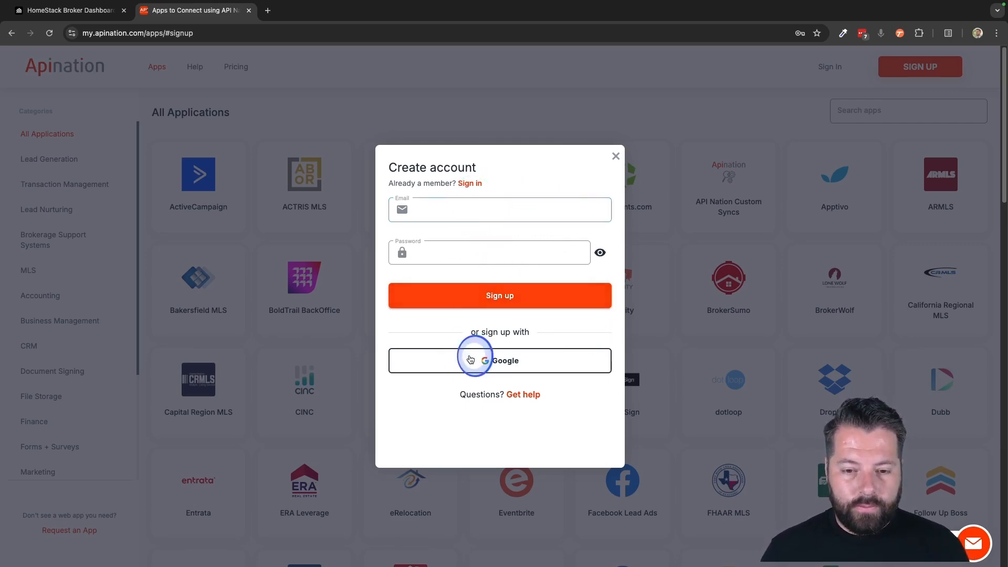
click(472, 359)
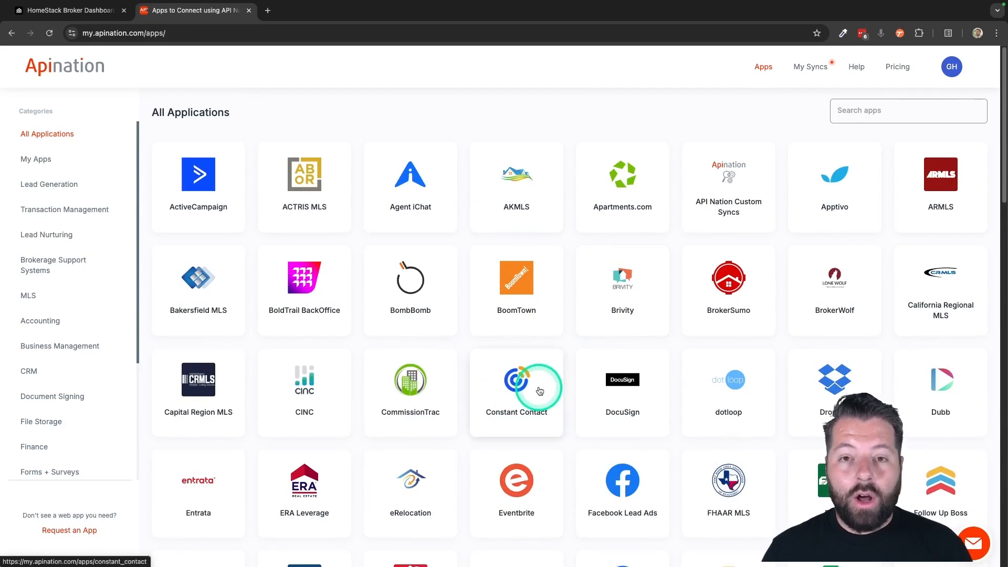
scroll(539, 390, down, 2)
scroll(540, 390, down, 4)
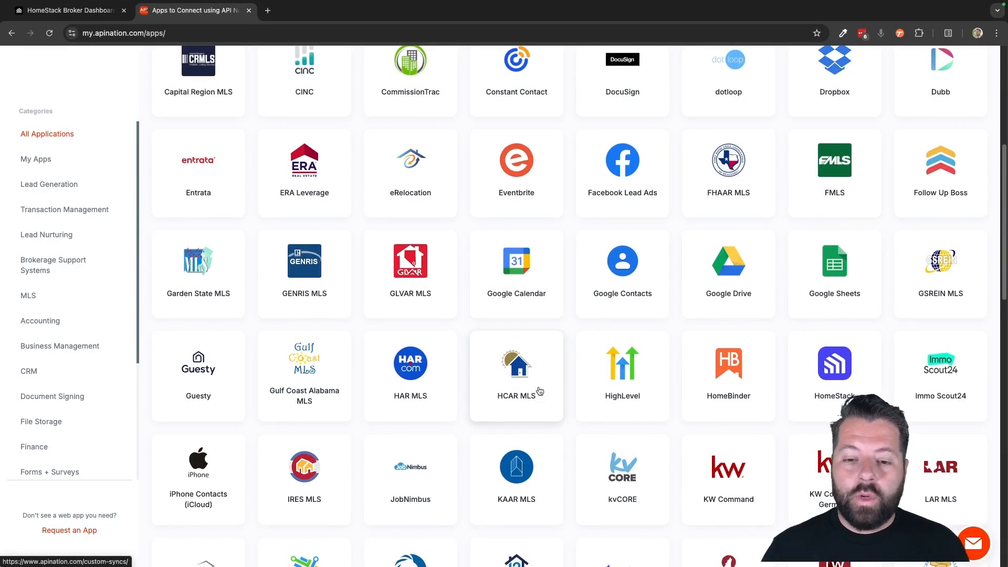
scroll(540, 390, down, 2)
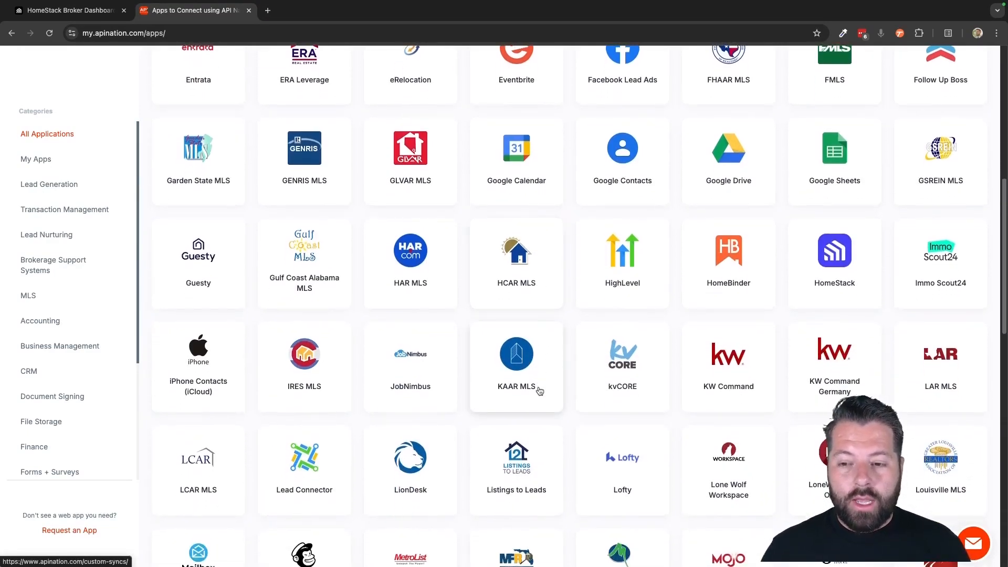
click(849, 269)
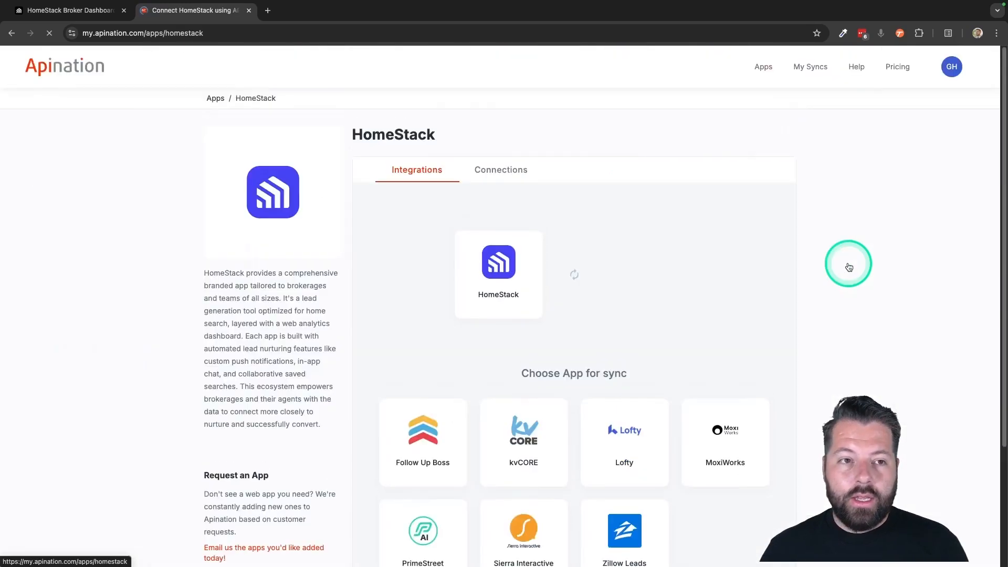
Go to the HomeStack connections and start adding a new account
scroll(653, 320, down, 2)
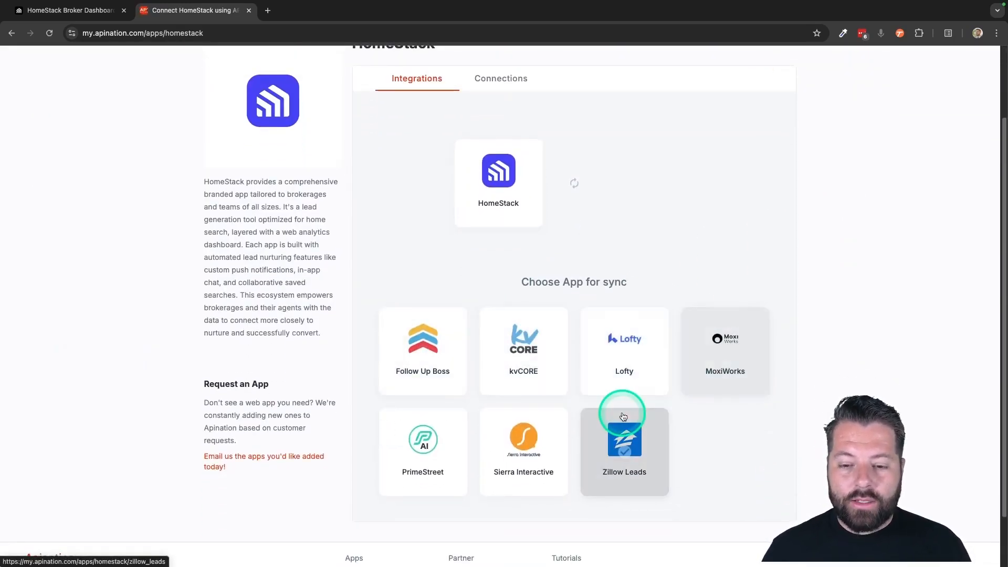
scroll(624, 420, down, 2)
scroll(605, 316, up, 3)
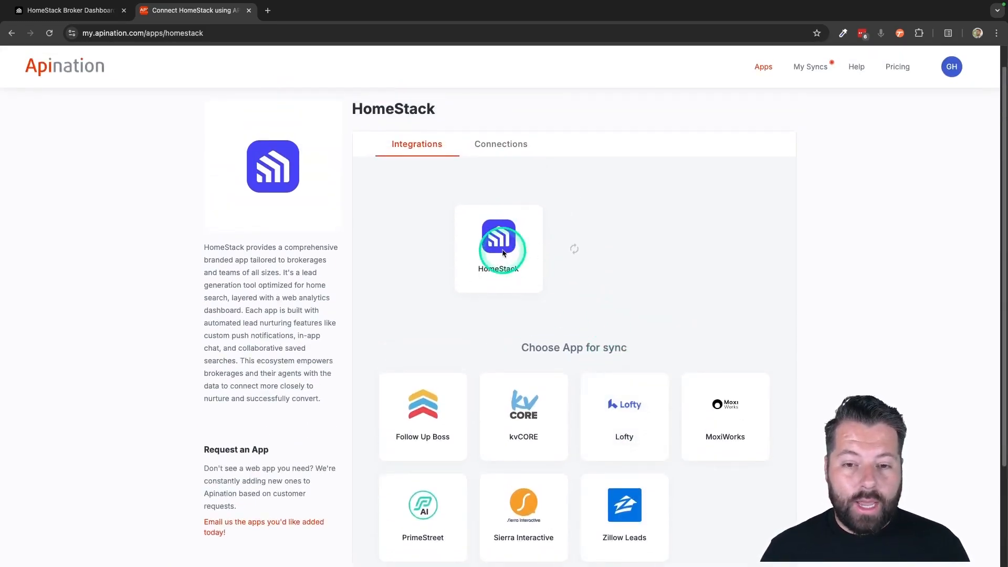
click(504, 145)
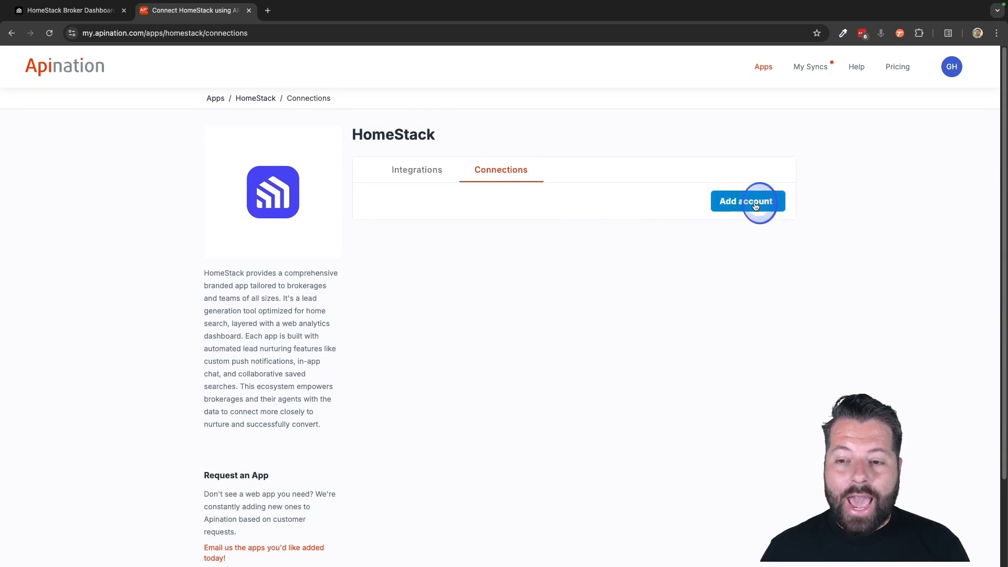
click(756, 201)
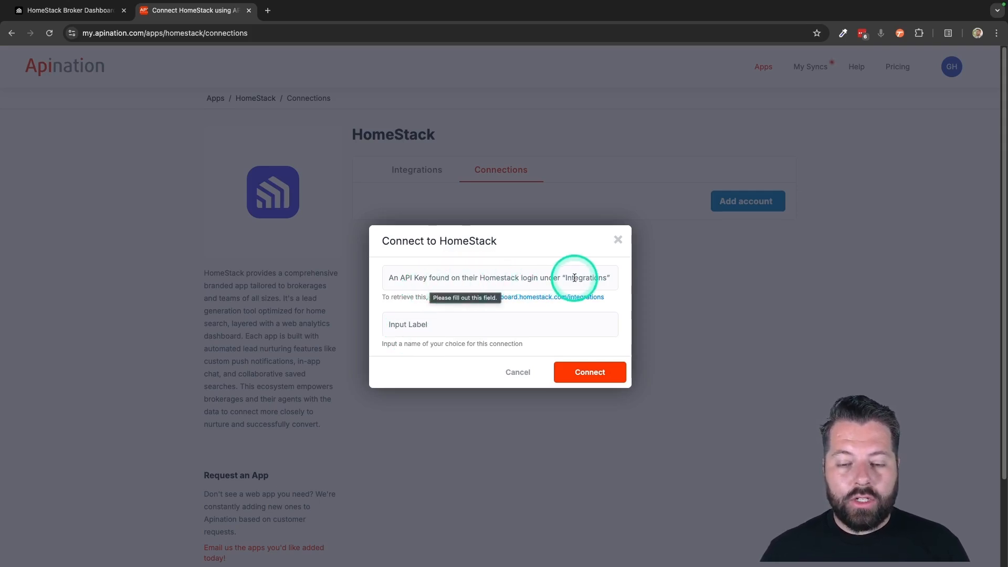
Switch to the HomeStack dashboard and copy the HomeStack API key from its integrations page
click(91, 18)
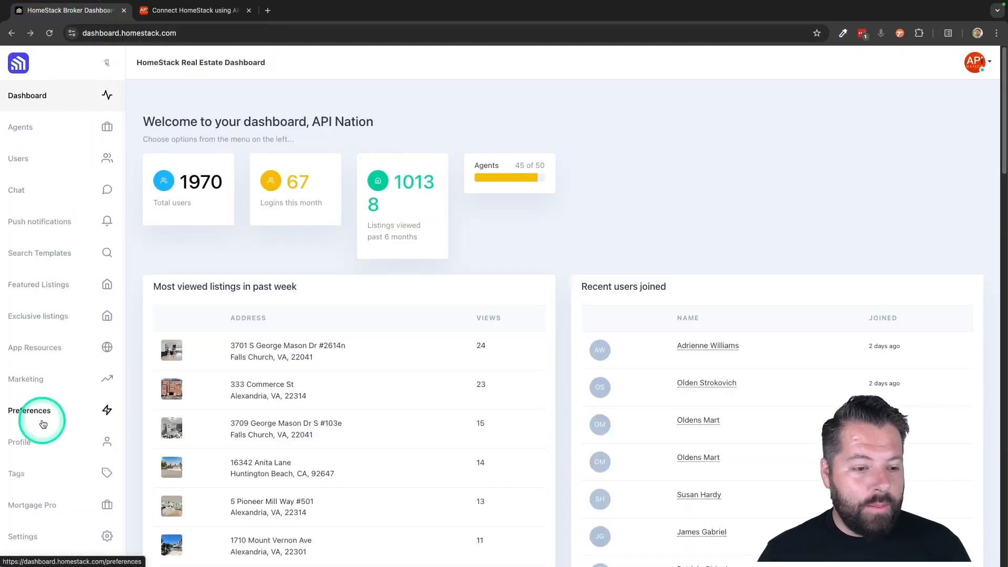
scroll(46, 412, down, 4)
click(47, 366)
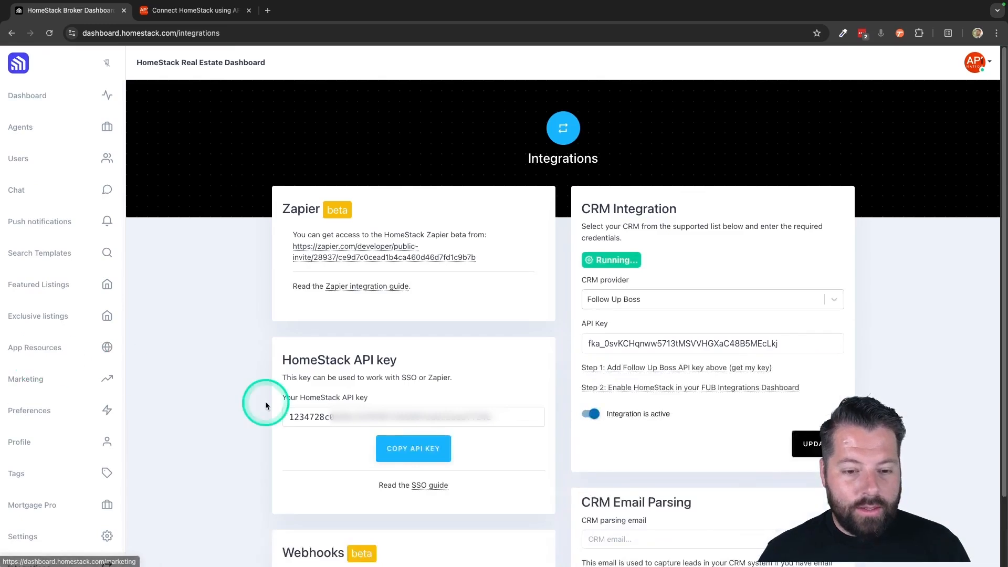
click(424, 453)
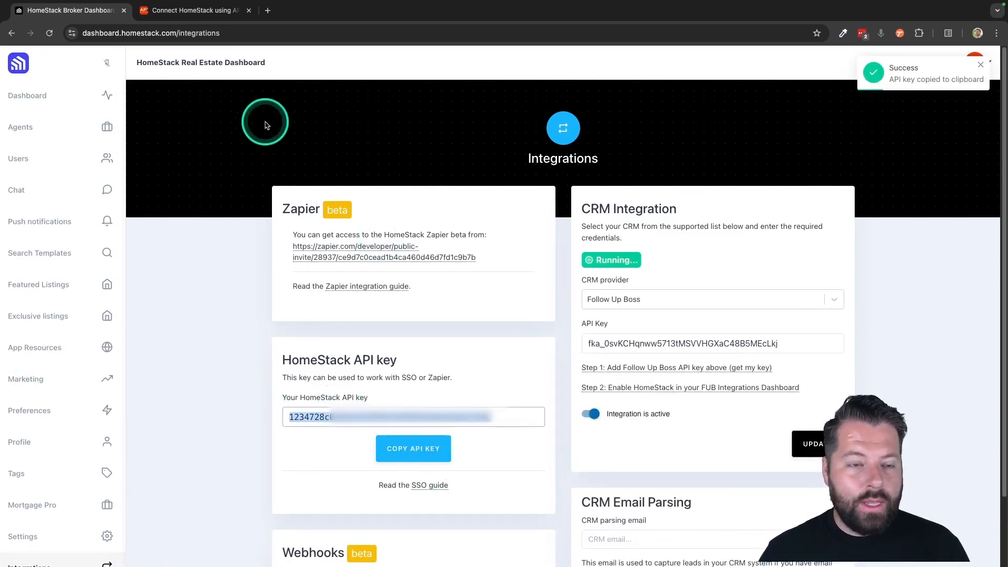
Return to API Nation, paste the HomeStack API key, enter a name for the connection and connect the account
click(221, 11)
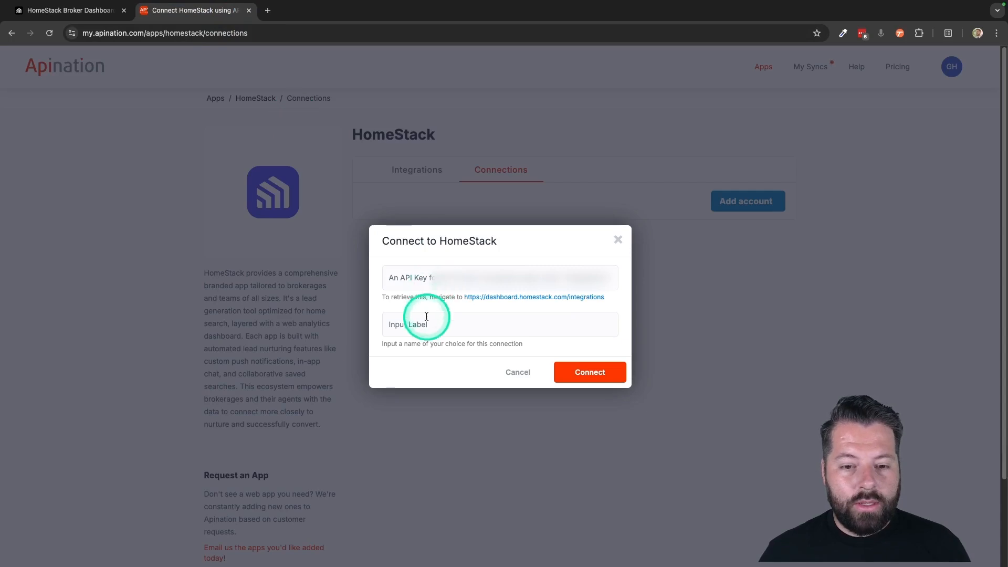
click(432, 276)
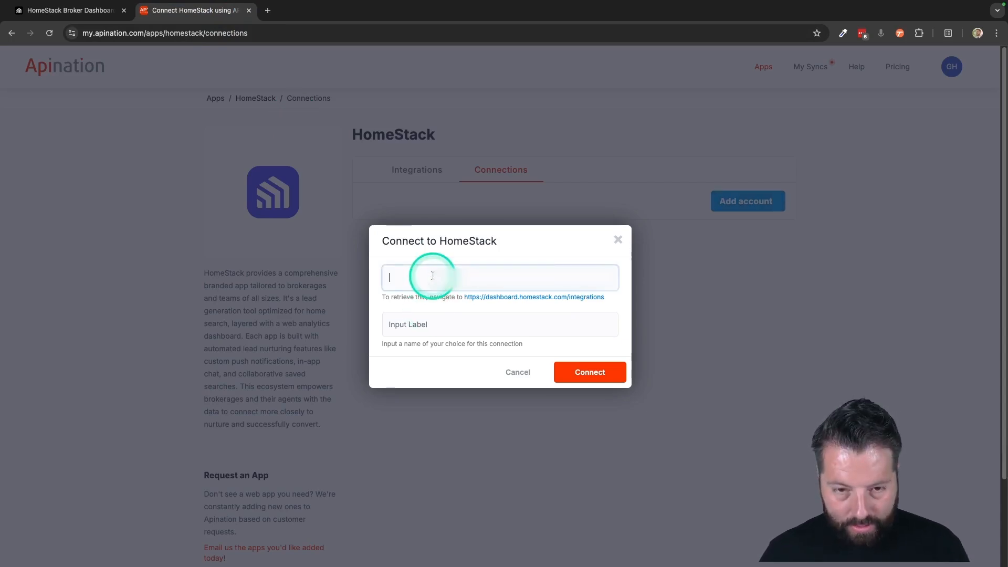
key(ctrl+v)
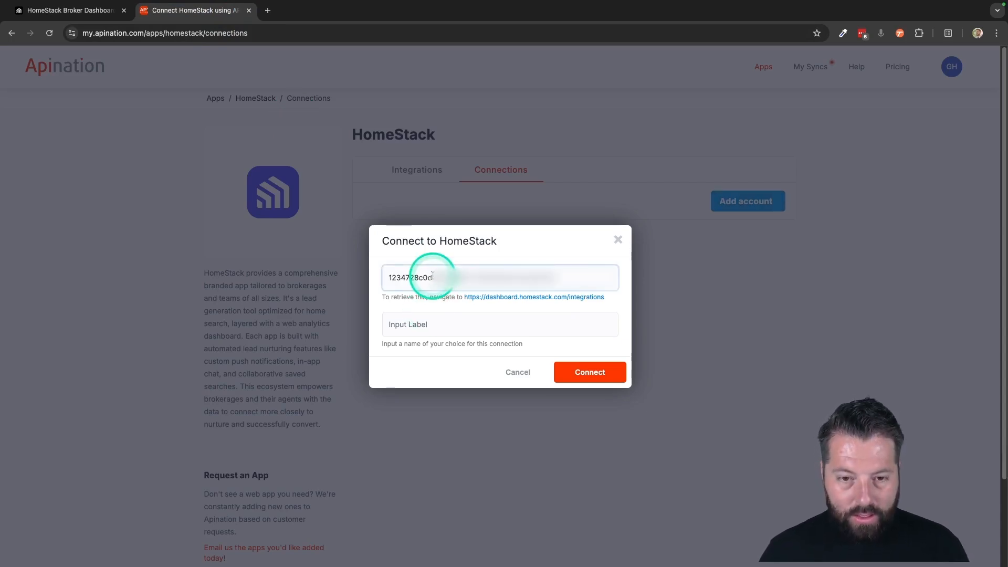
click(412, 328)
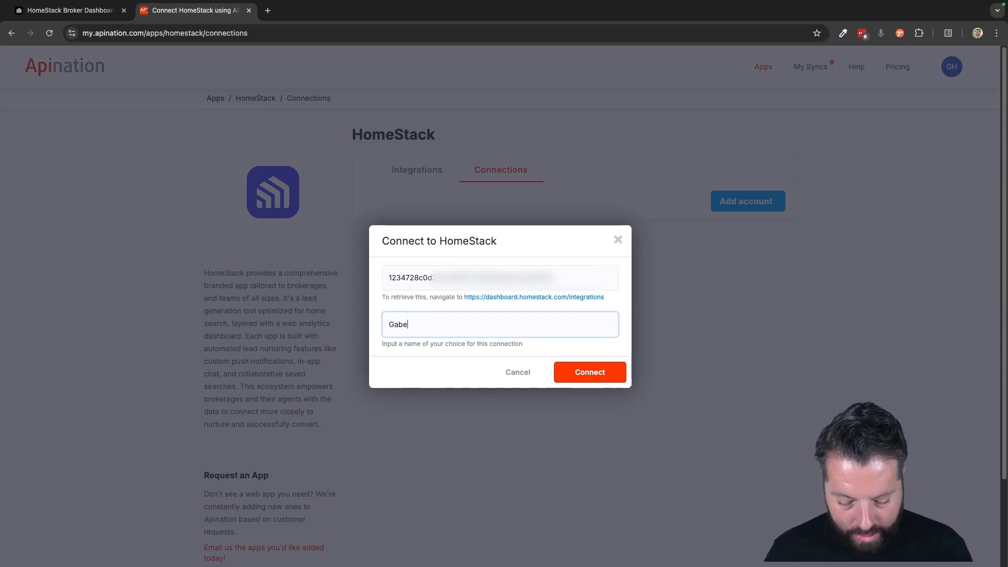
click(586, 373)
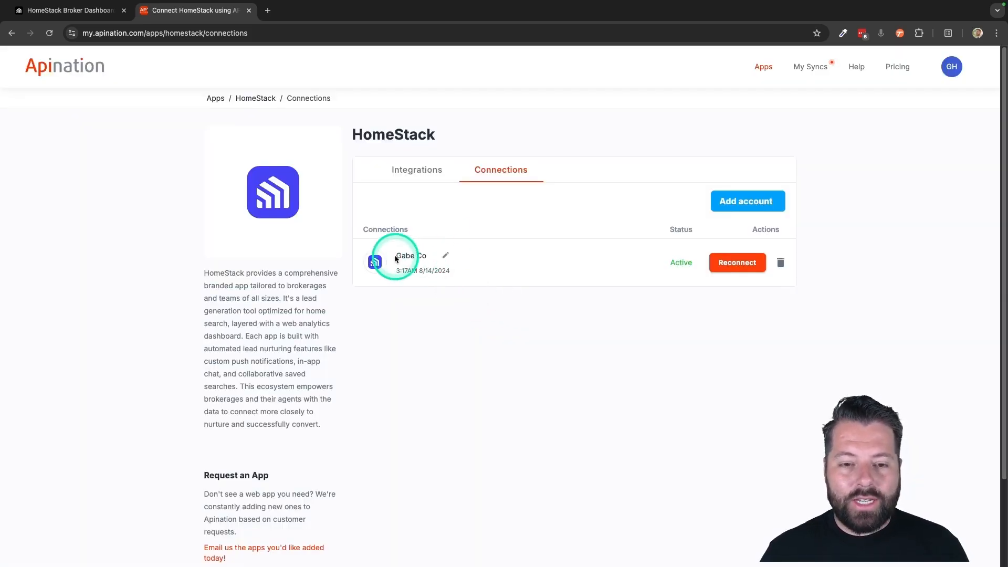
Choose Lofty as the app to sync with HomeStack and activate the "HomeStack users into Lofty" sync
click(416, 168)
scroll(522, 300, down, 2)
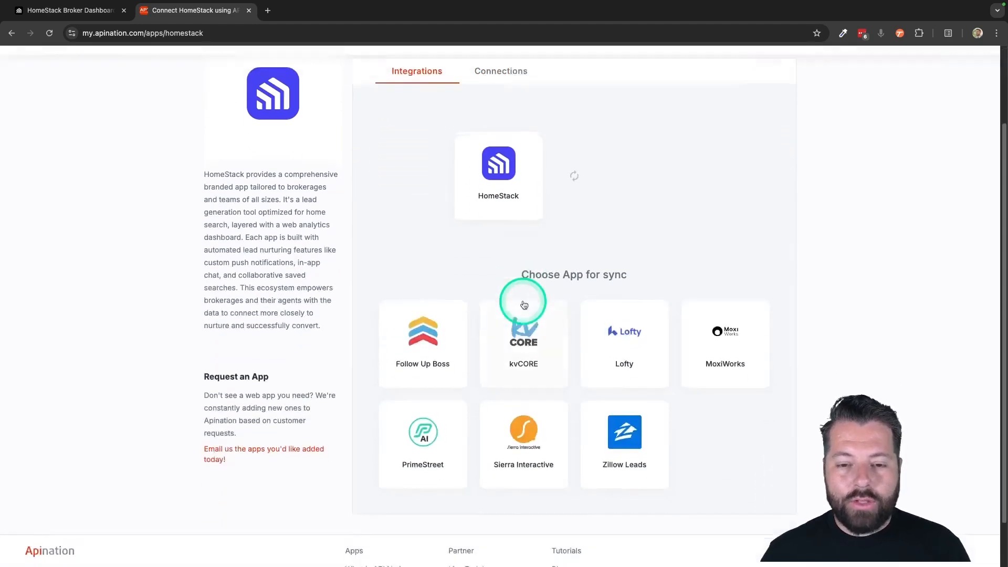
scroll(524, 304, down, 1)
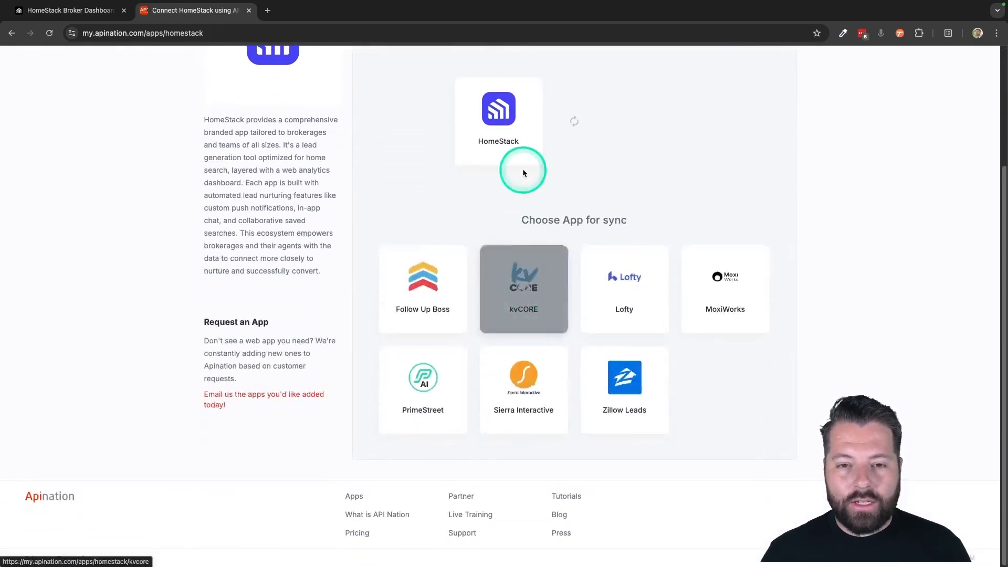
click(620, 392)
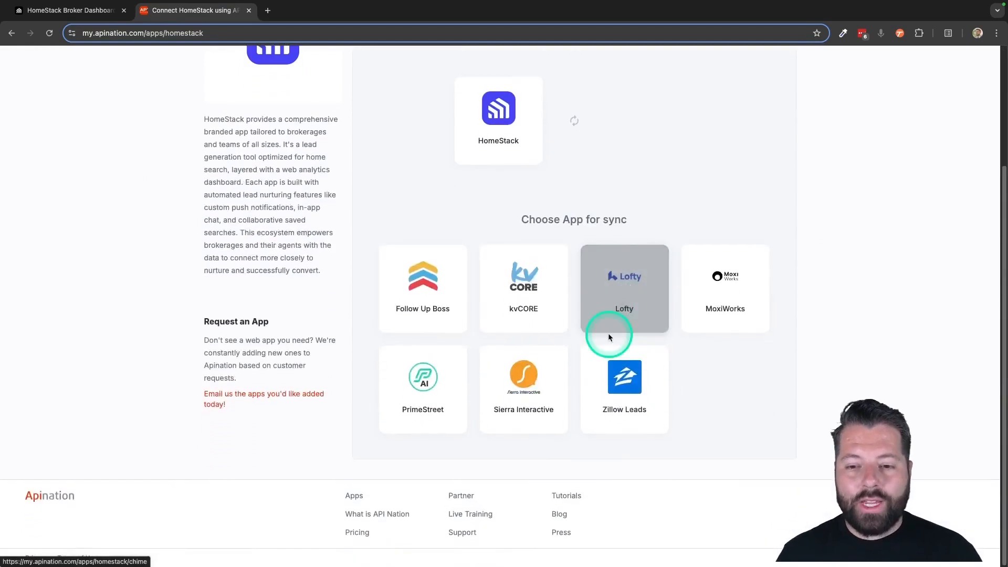
click(619, 278)
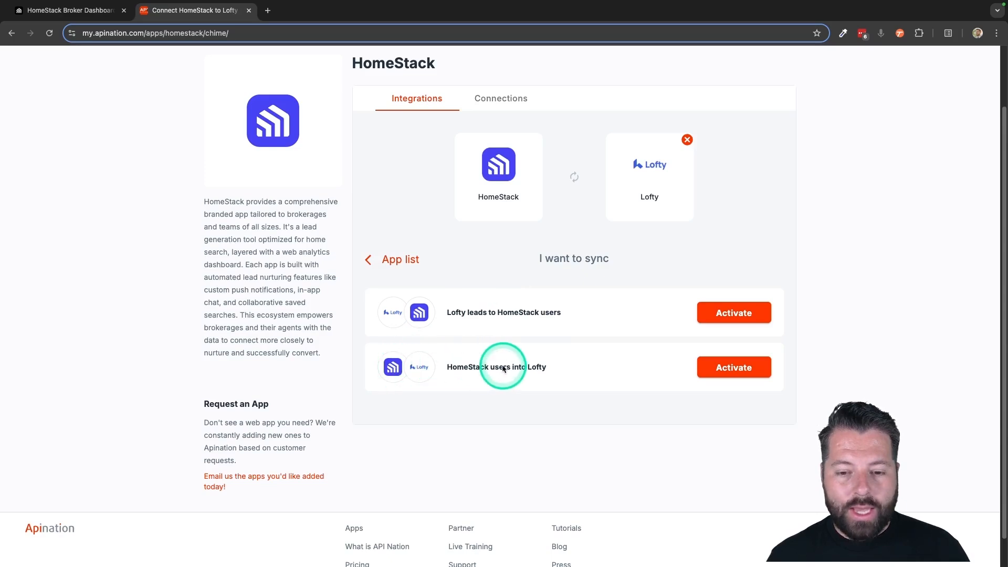
scroll(504, 368, down, 1)
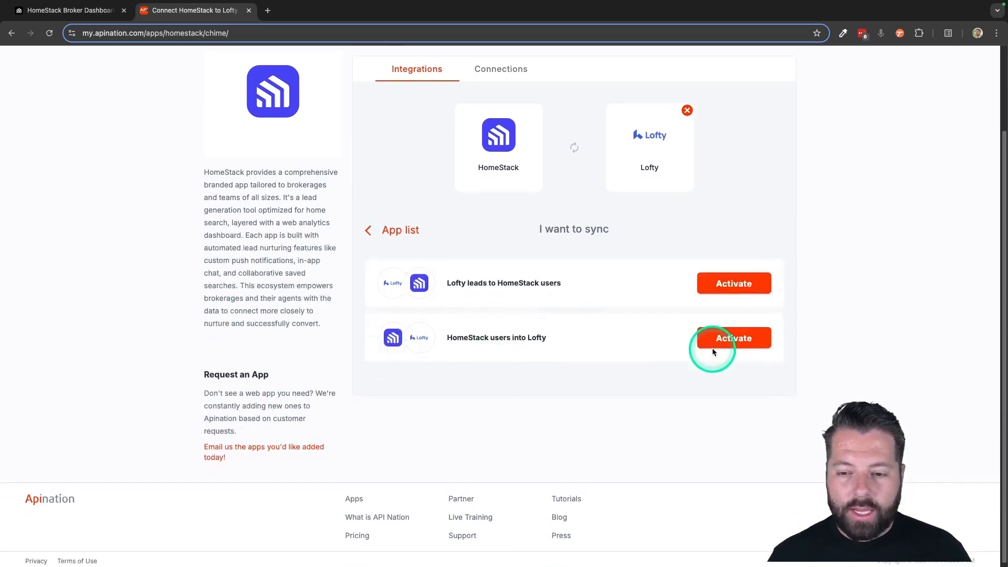
click(731, 338)
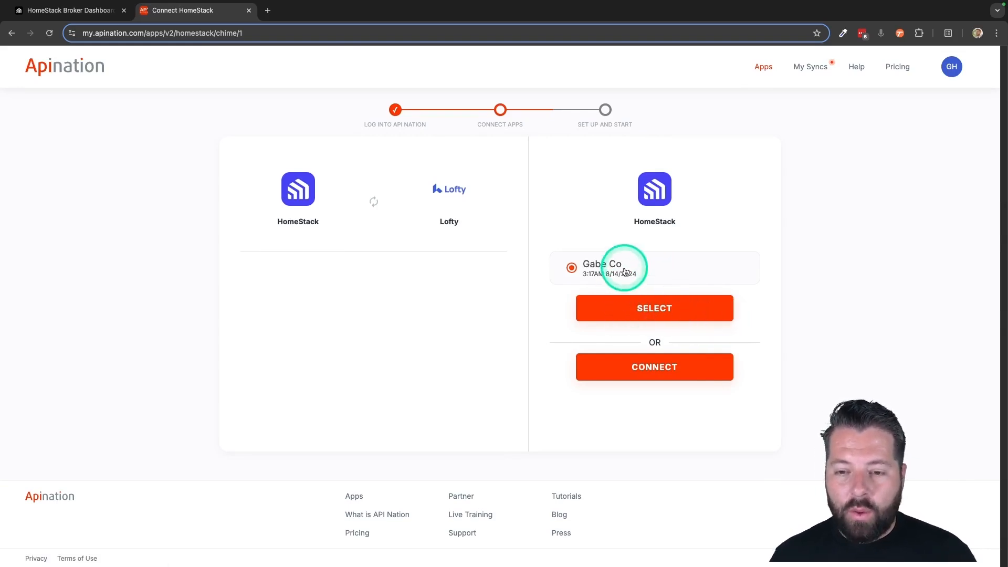
Use the existing HomeStack connection for the sync and authorize API Nation to access the Lofty account
click(627, 315)
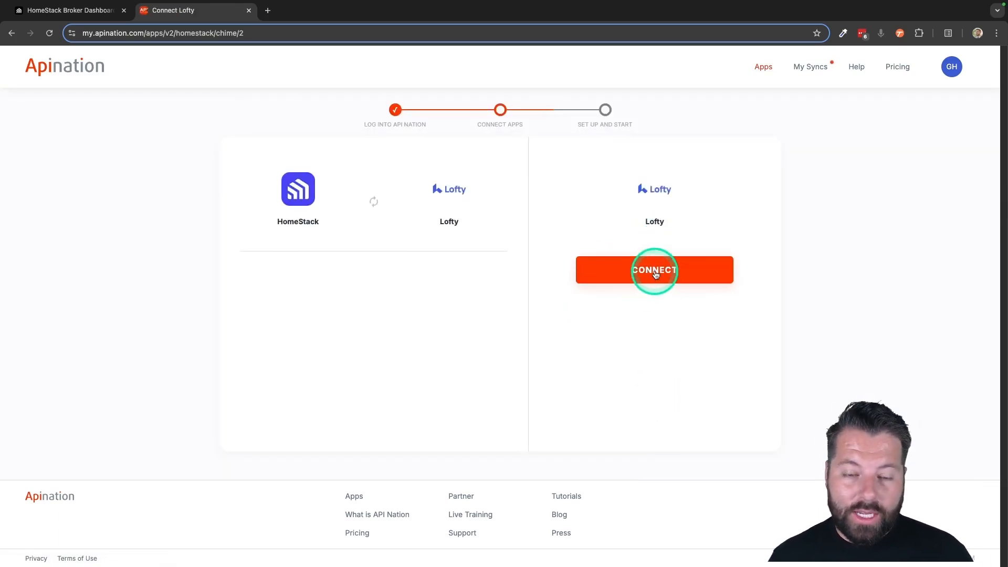
click(655, 273)
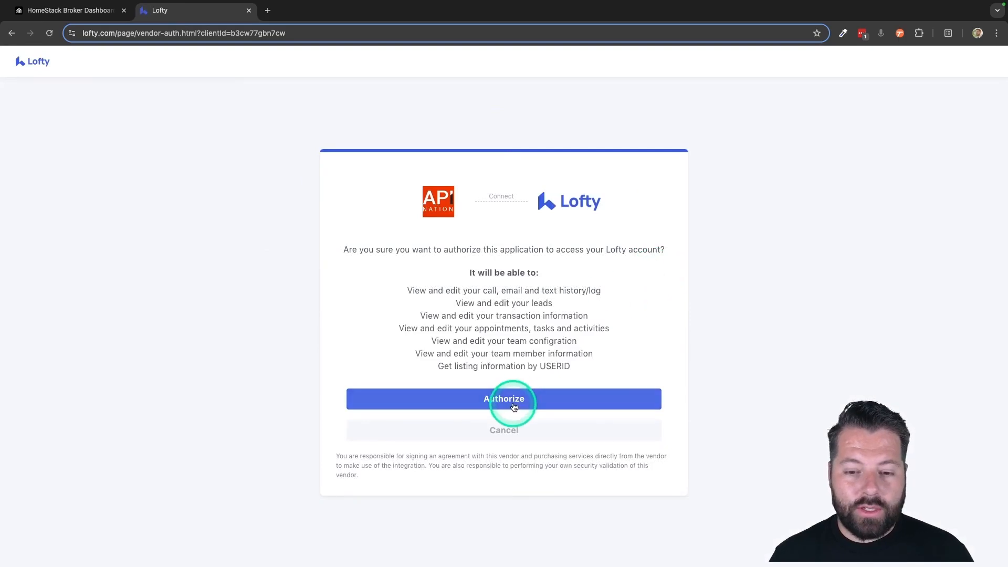
click(514, 408)
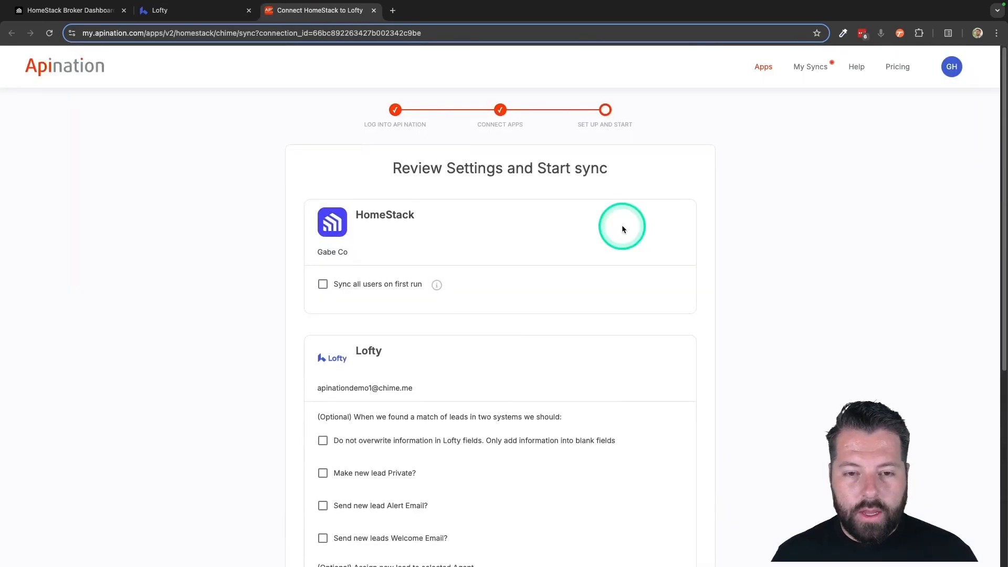
Try the HomeStack setting that syncs all users on first run
scroll(622, 226, down, 1)
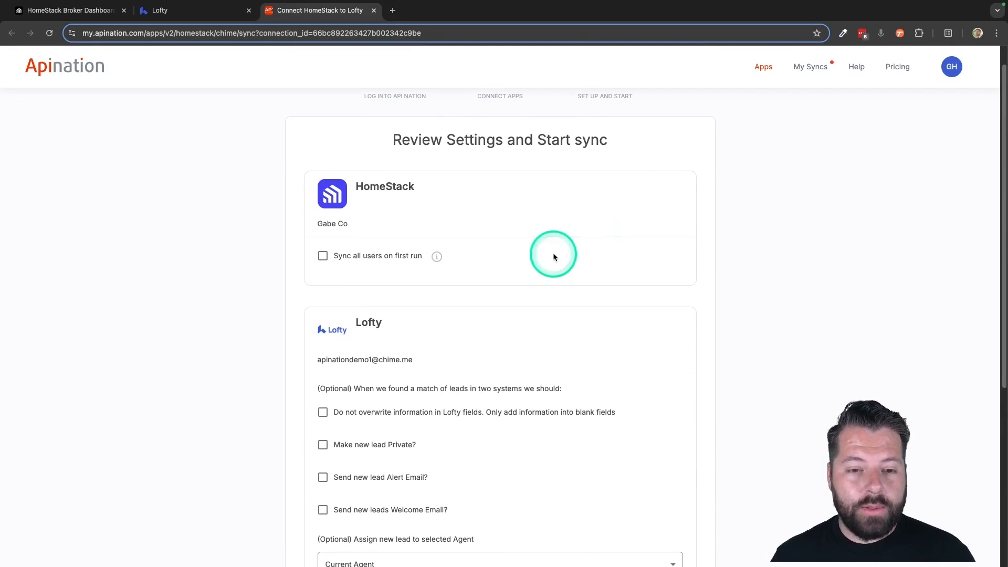
scroll(553, 254, down, 1)
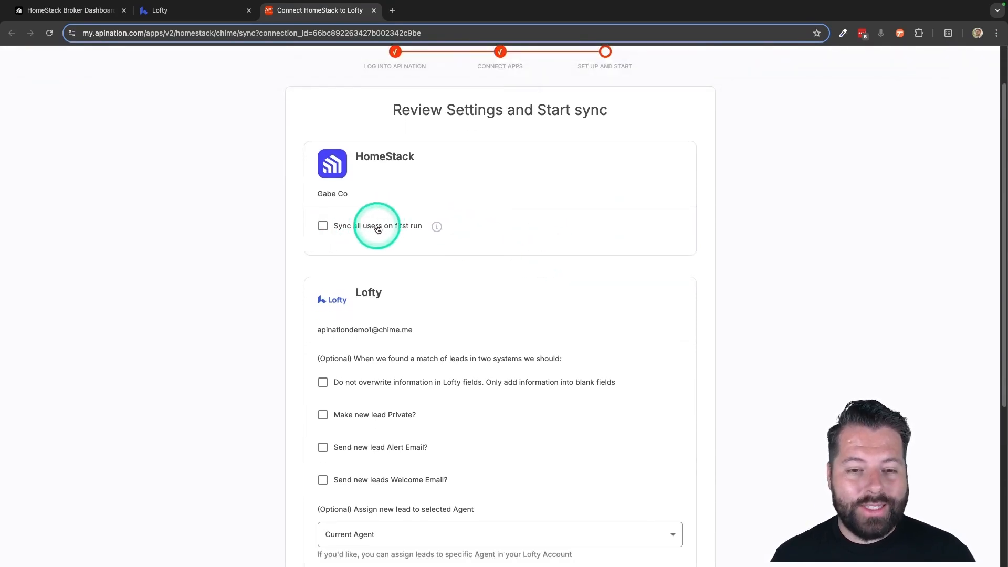
click(324, 227)
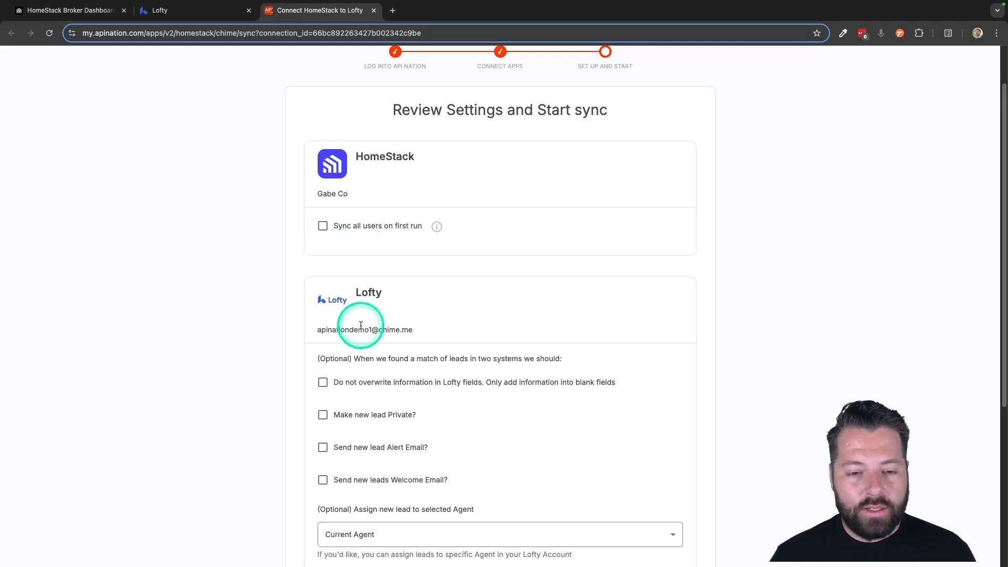
Set the Lofty options to not overwrite existing field information and to send both new lead alert emails and welcome emails
scroll(410, 357, down, 1)
scroll(418, 370, down, 3)
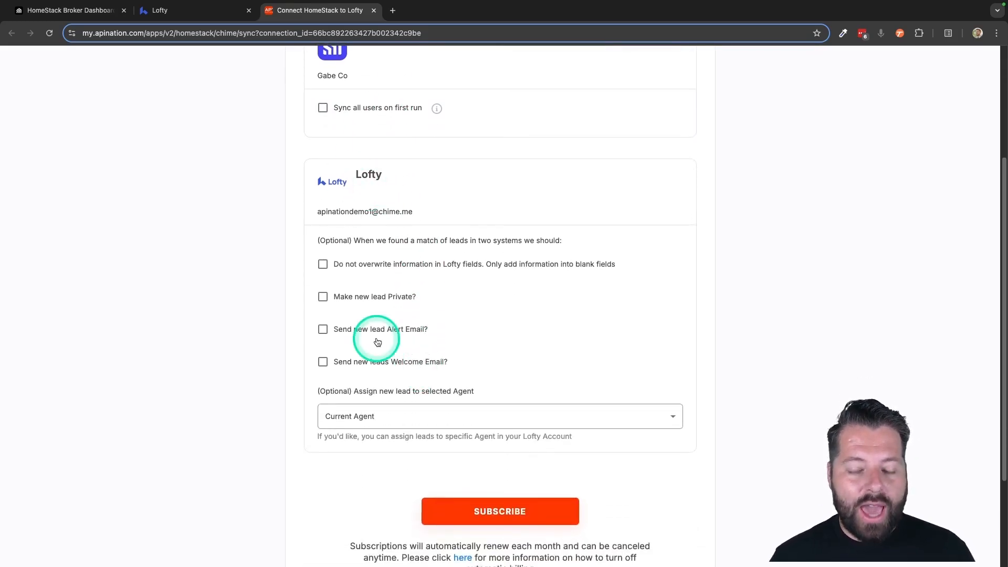
scroll(367, 339, down, 1)
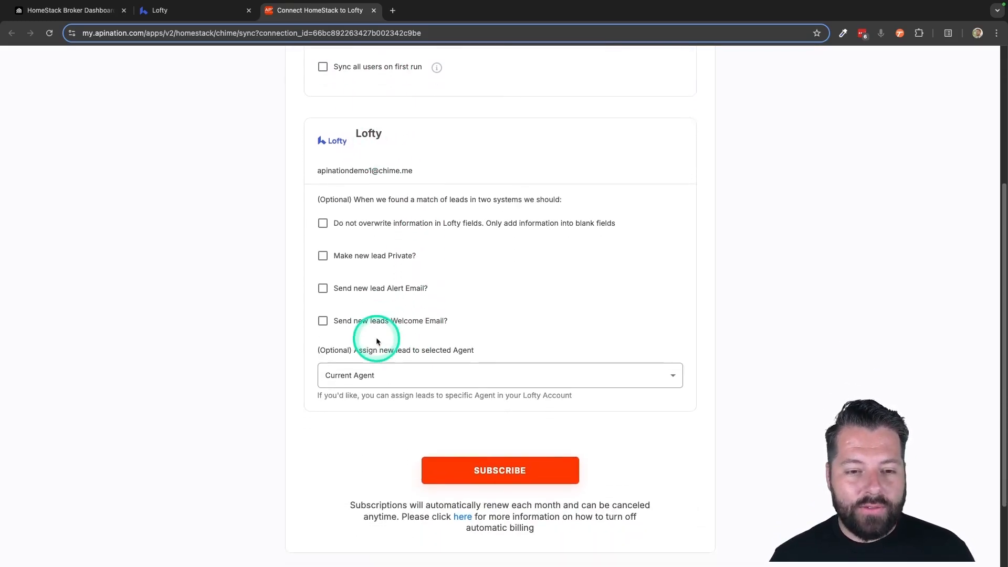
click(361, 228)
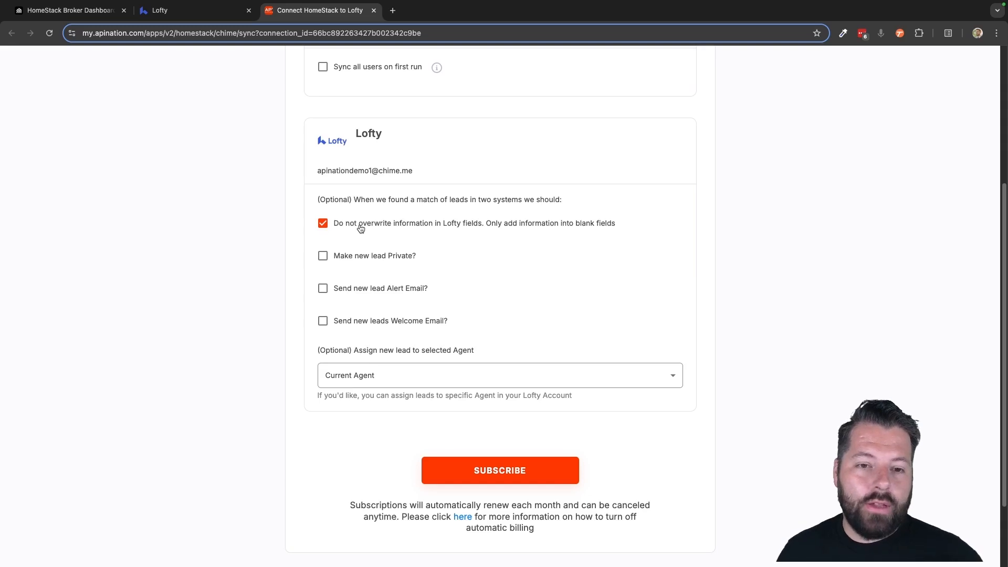
scroll(360, 228, down, 3)
click(376, 164)
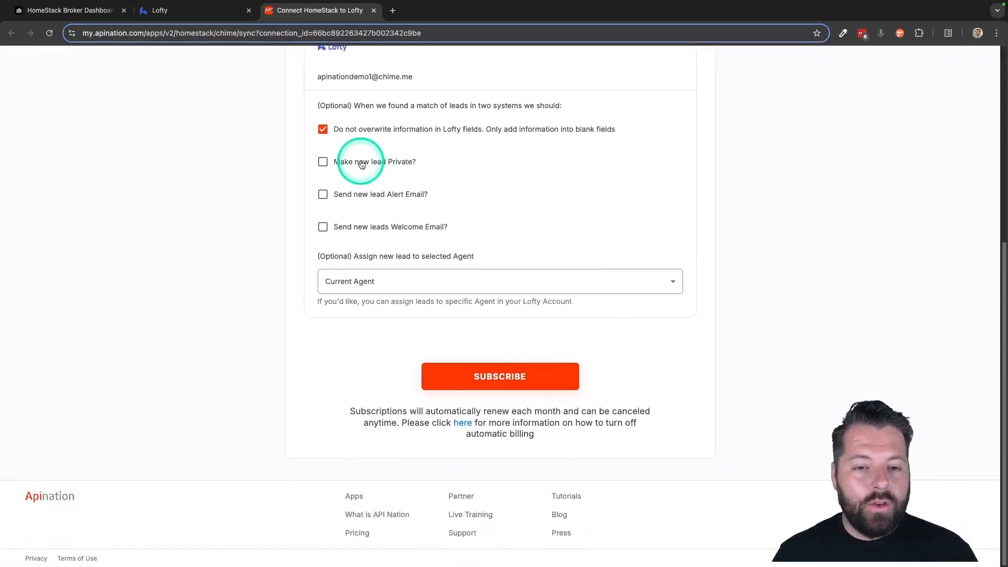
click(382, 198)
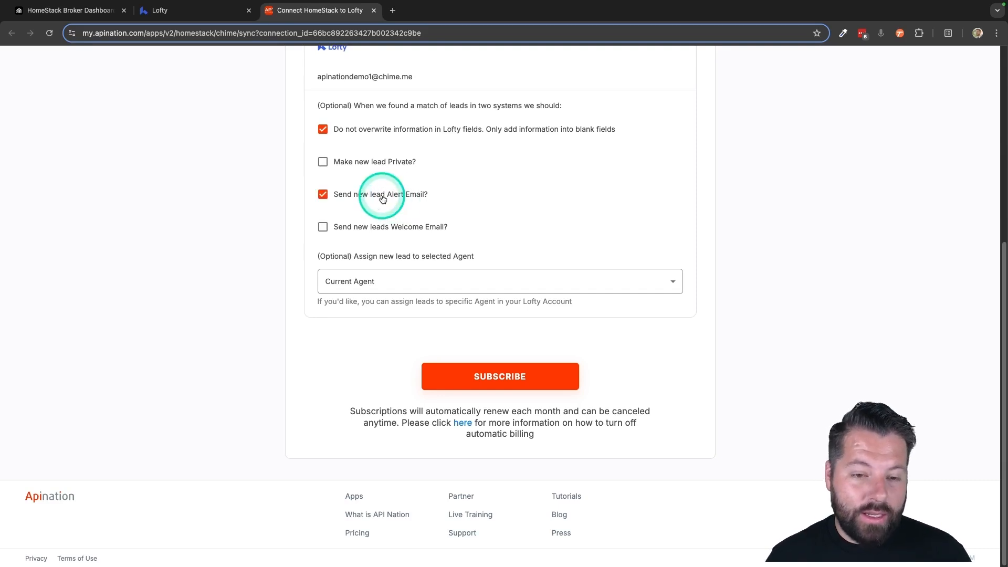
click(373, 231)
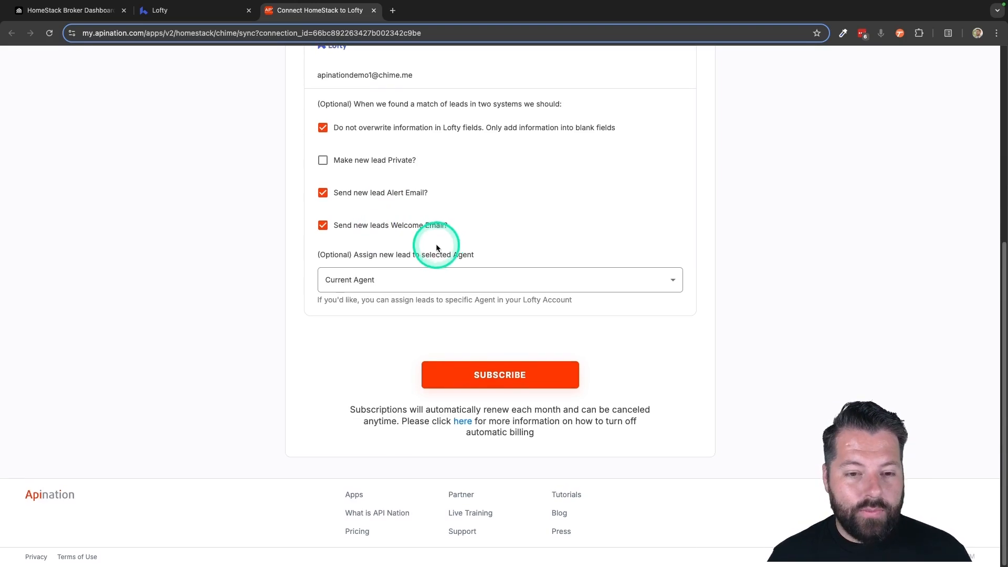
Leave new leads assigned to Current Agent and subscribe to the HomeStack users into Lofty sync
click(396, 282)
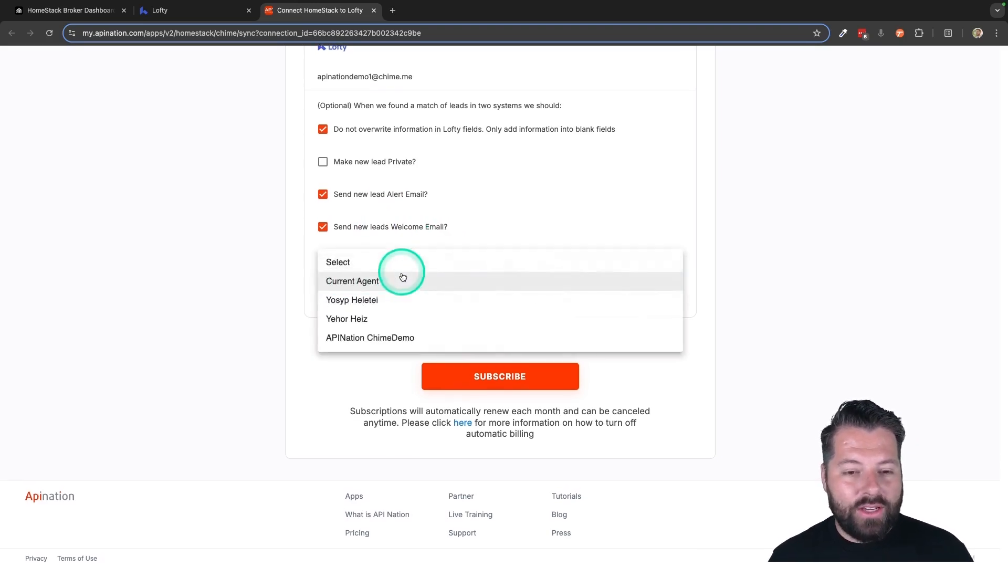
click(434, 240)
click(469, 376)
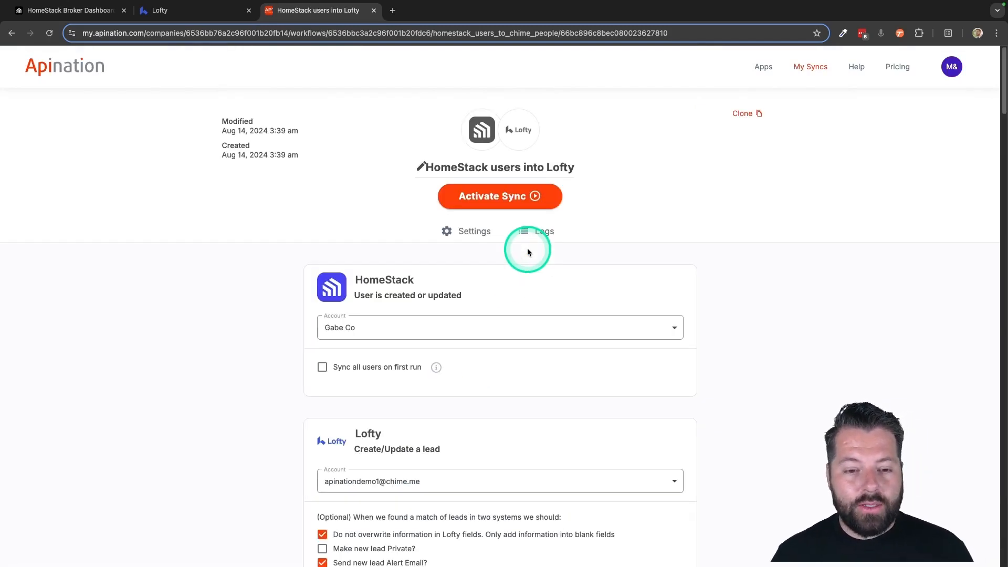
scroll(528, 251, down, 4)
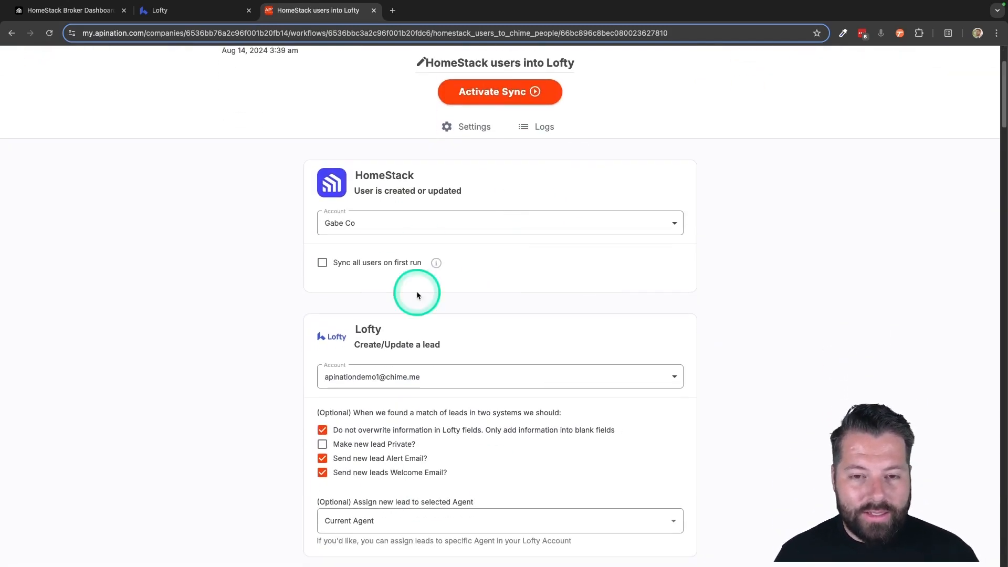
scroll(401, 412, up, 4)
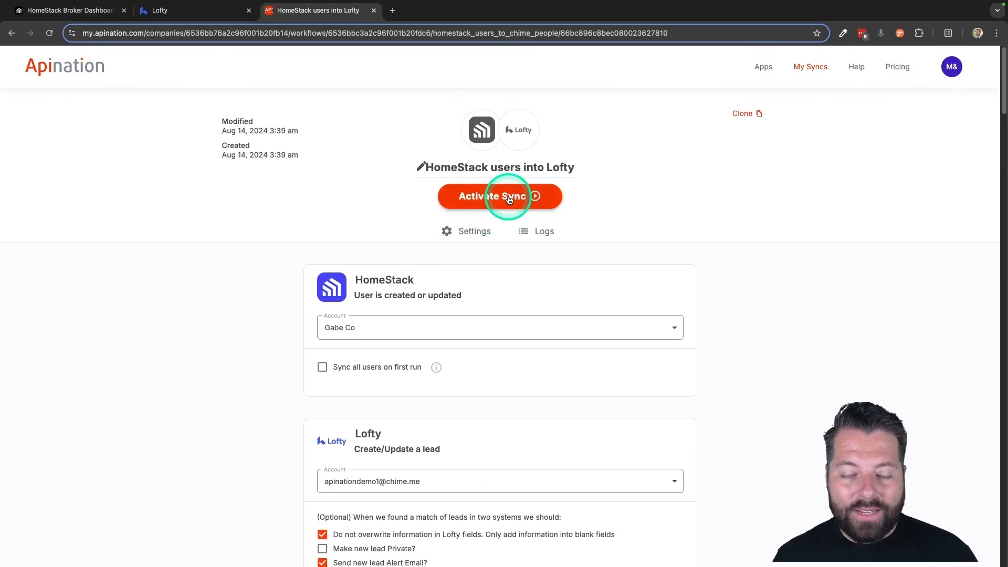
Set the sync filter to Tags contains "lofty" and save it
scroll(522, 435, down, 8)
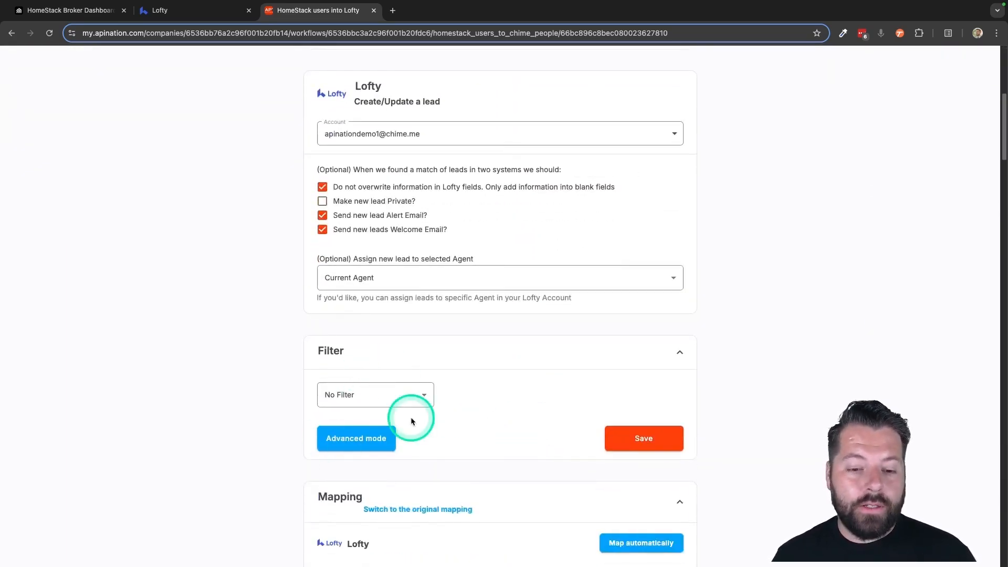
click(423, 395)
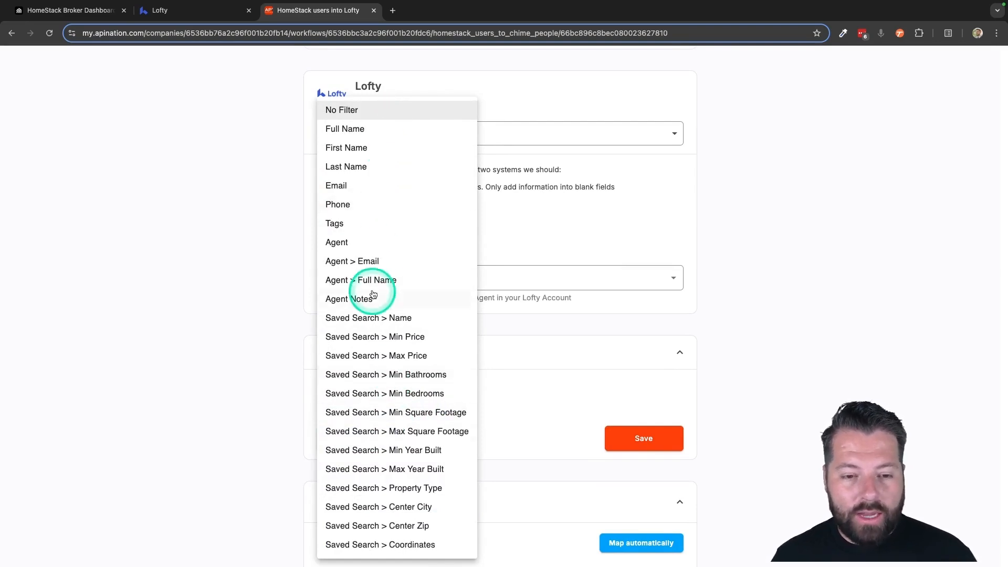
click(370, 224)
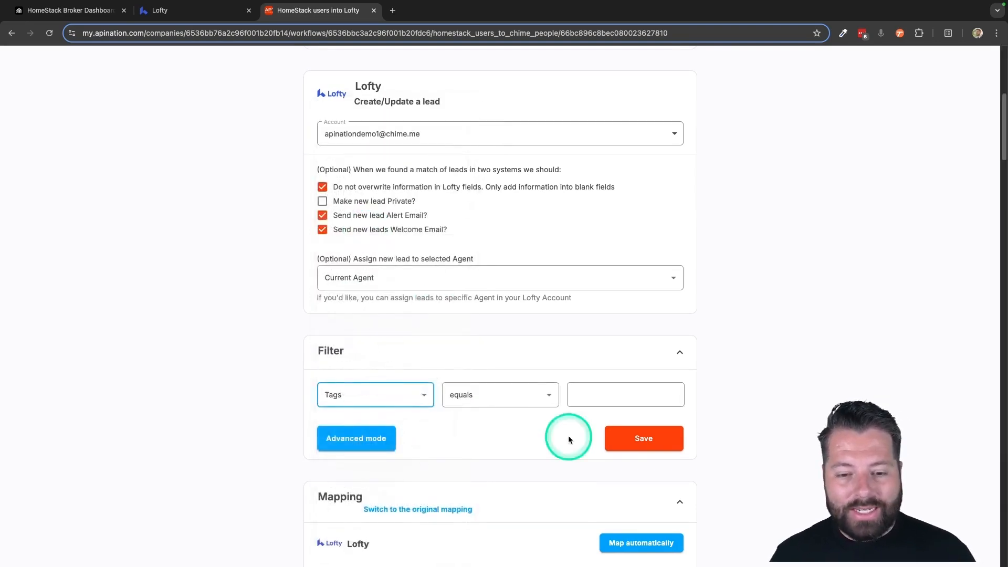
click(541, 404)
click(463, 467)
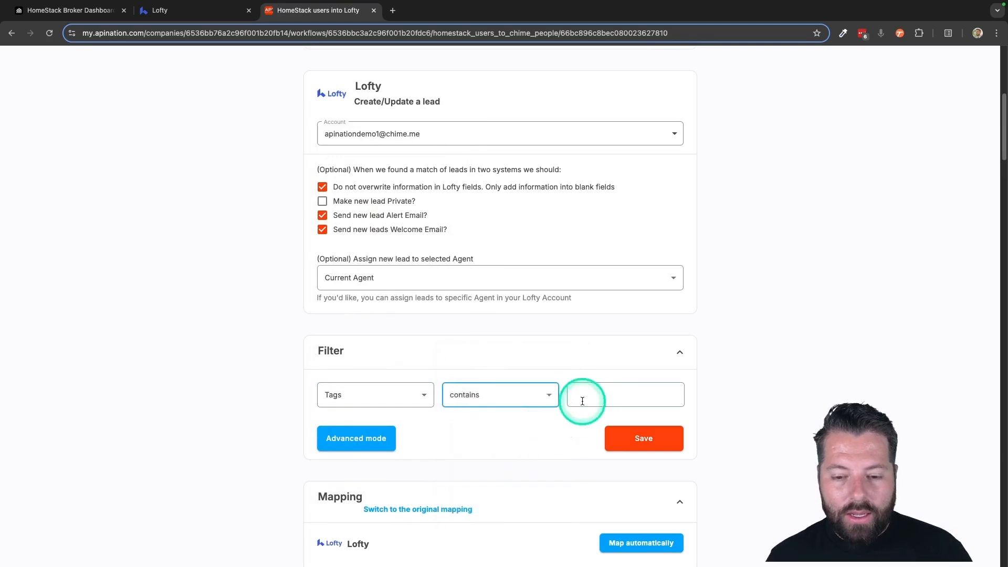
click(614, 389)
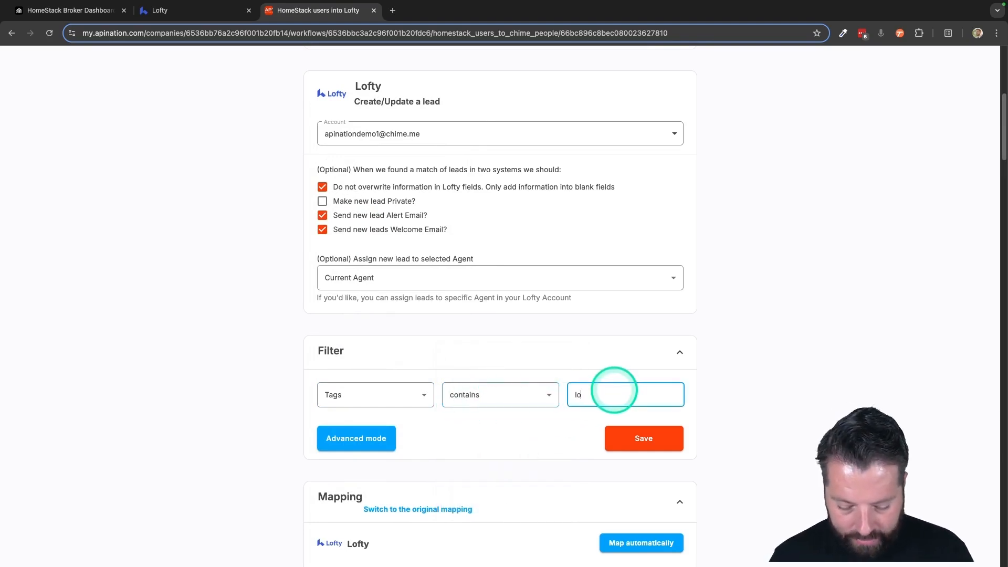
click(631, 437)
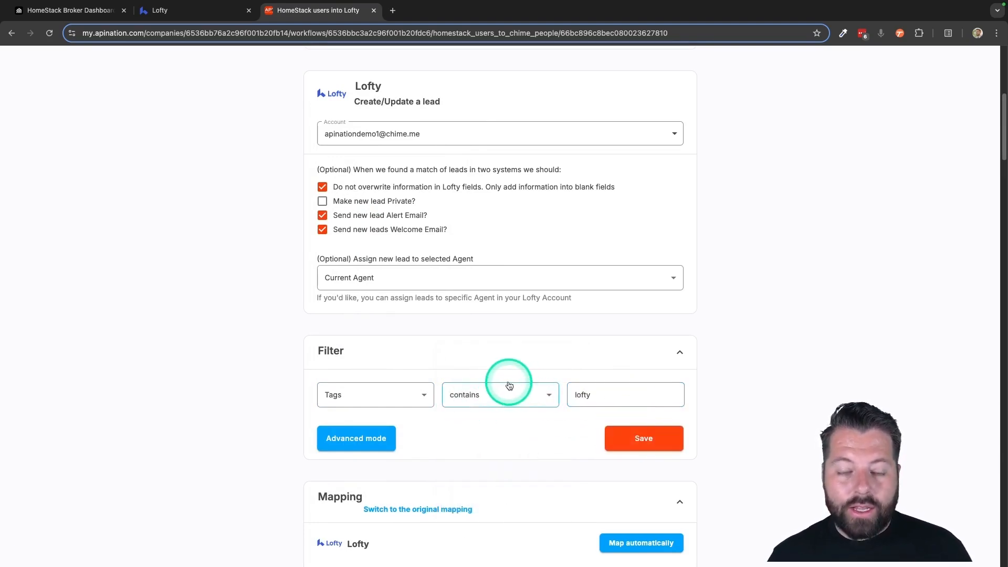
Switch the filter to advanced mode, try adding a second filter group, and remove that group again
scroll(363, 99, up, 3)
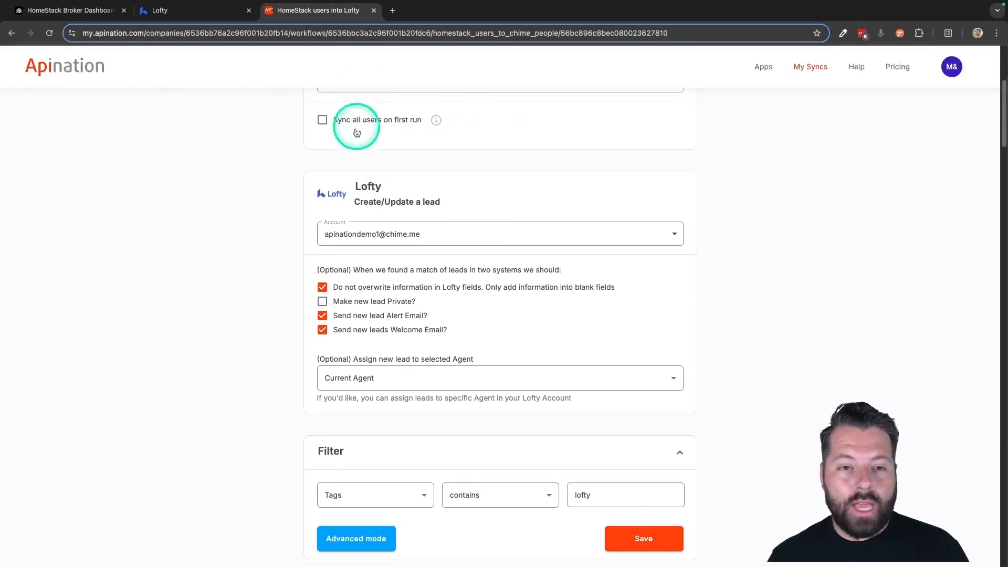
scroll(346, 138, down, 4)
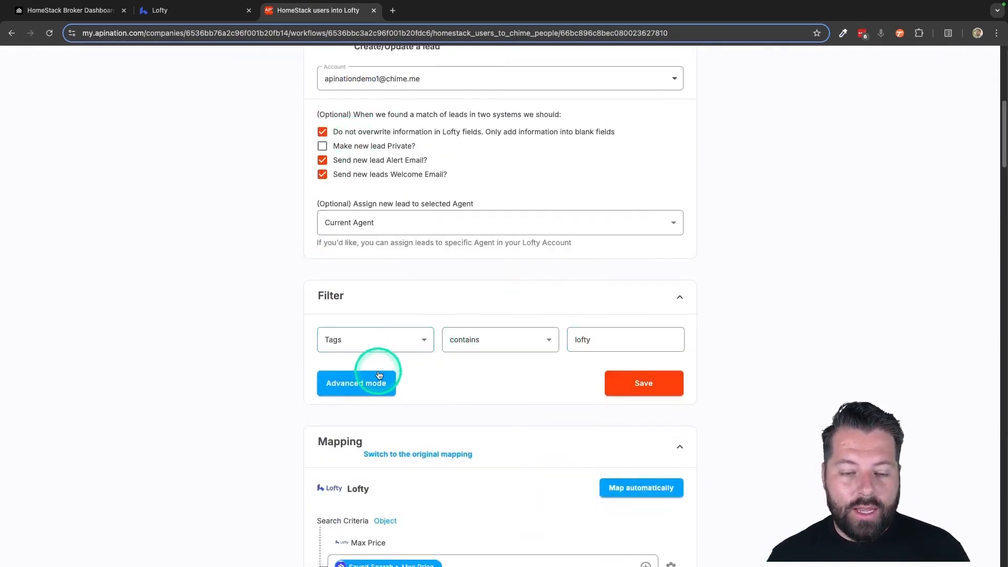
click(372, 388)
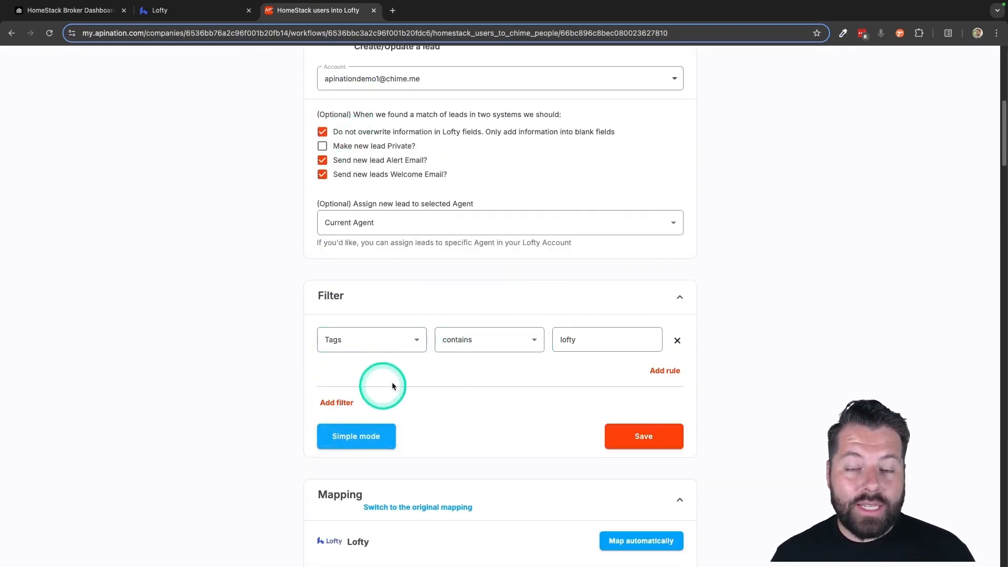
click(343, 406)
scroll(551, 395, down, 1)
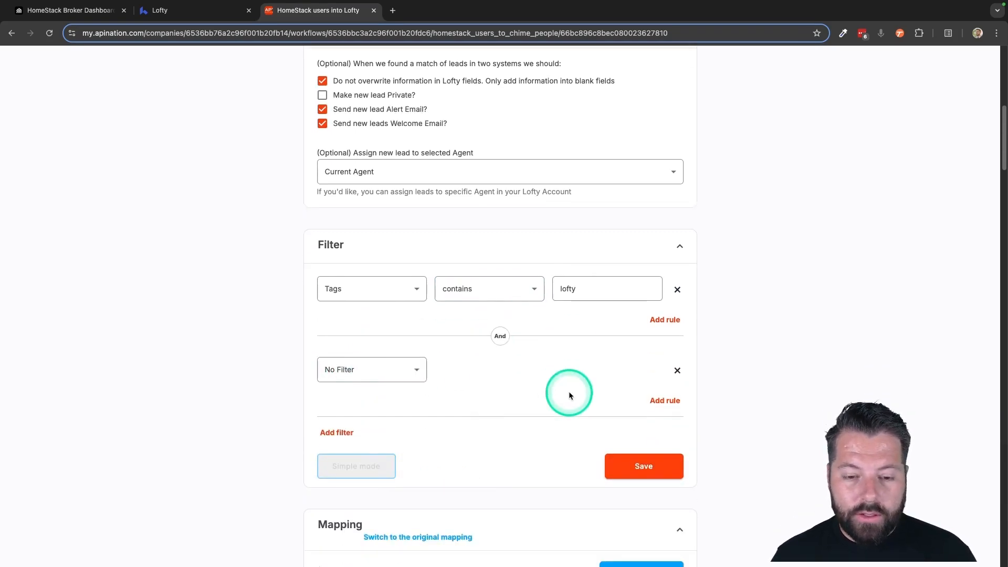
click(677, 370)
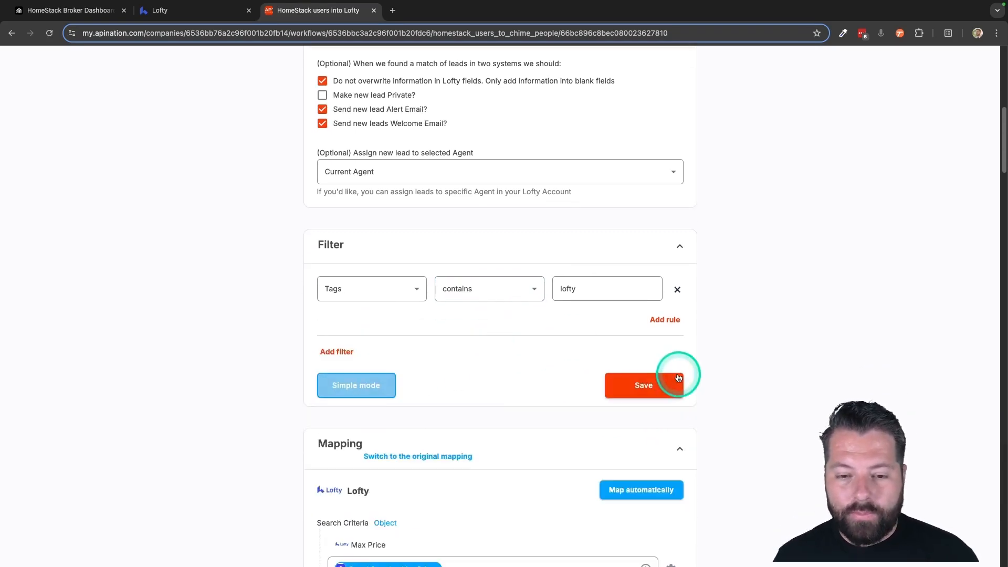
Reset the tag filter to No Filter and save the filter settings
click(419, 290)
click(392, 108)
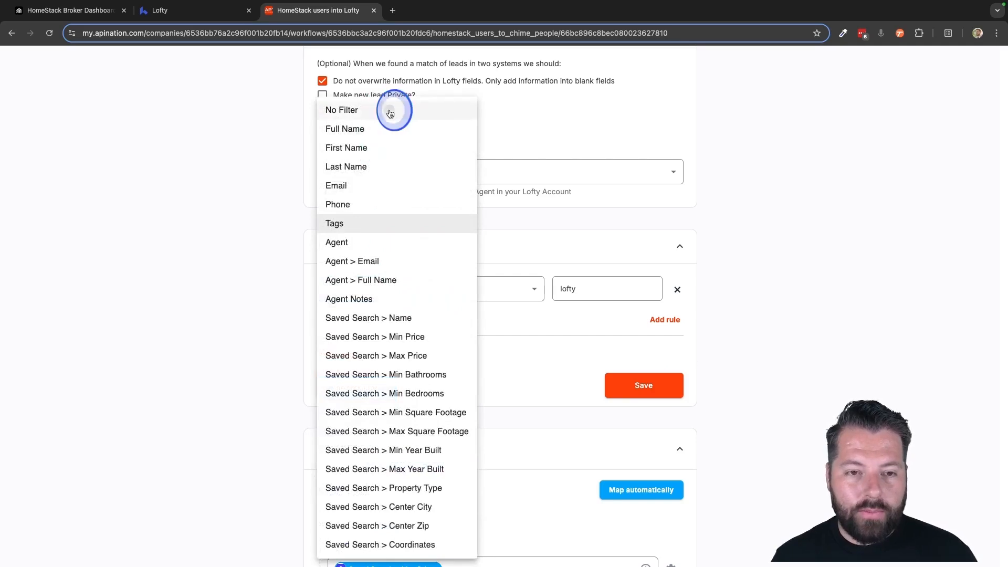
click(640, 377)
Review the Lofty field mapping, from the saved search criteria and property type conversions through the contact fields to Tags
scroll(494, 356, down, 3)
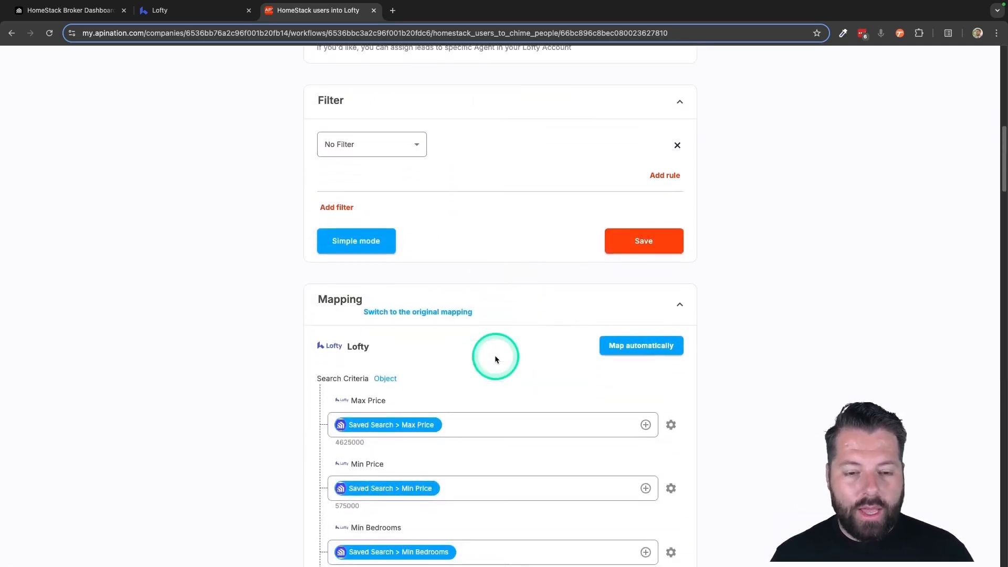
scroll(494, 359, down, 4)
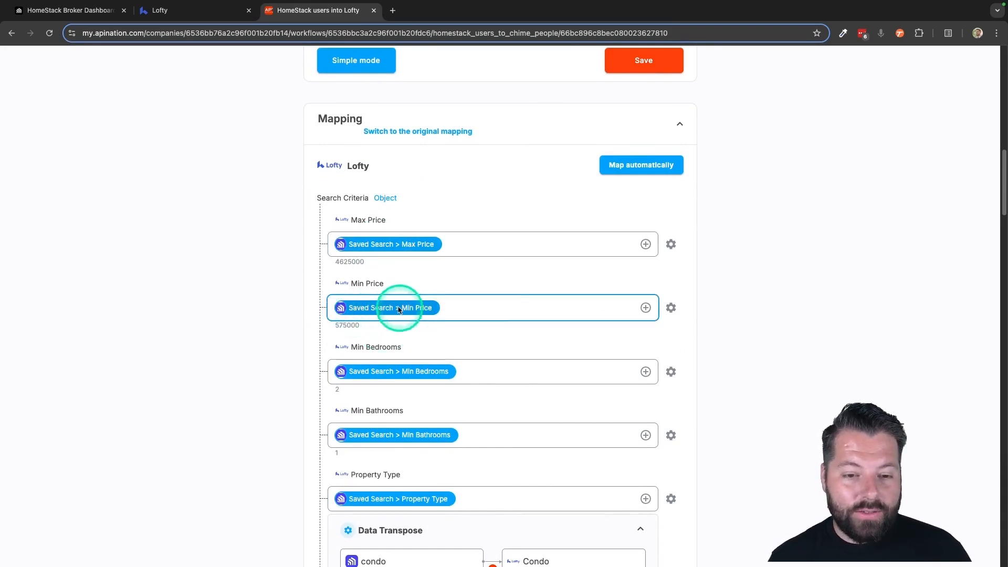
scroll(362, 399, down, 4)
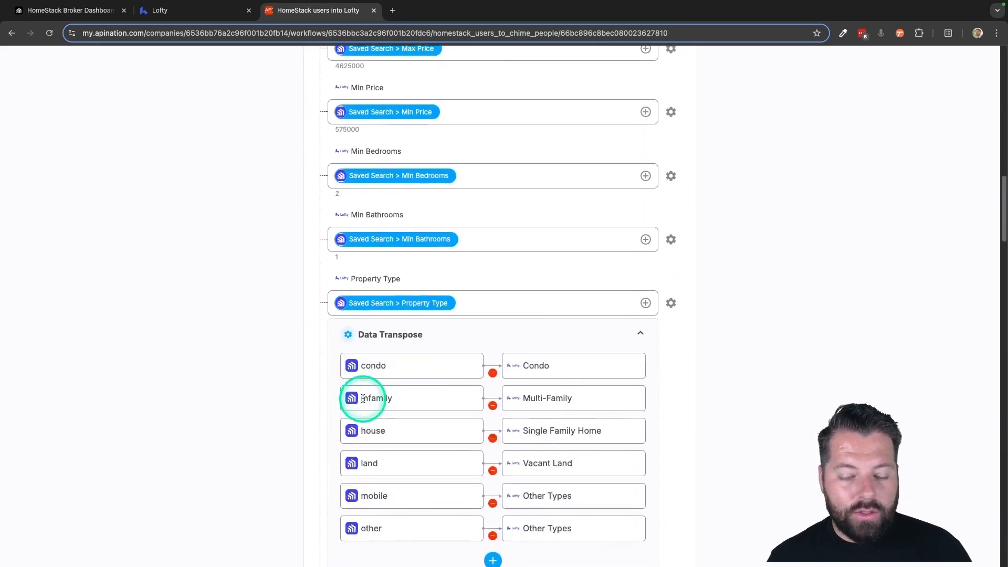
scroll(363, 398, down, 6)
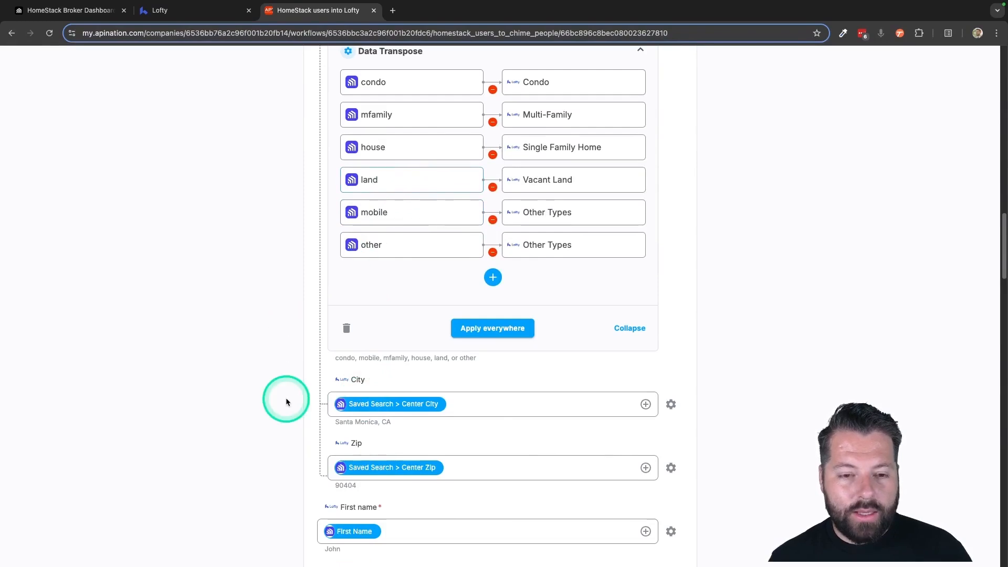
scroll(286, 401, down, 10)
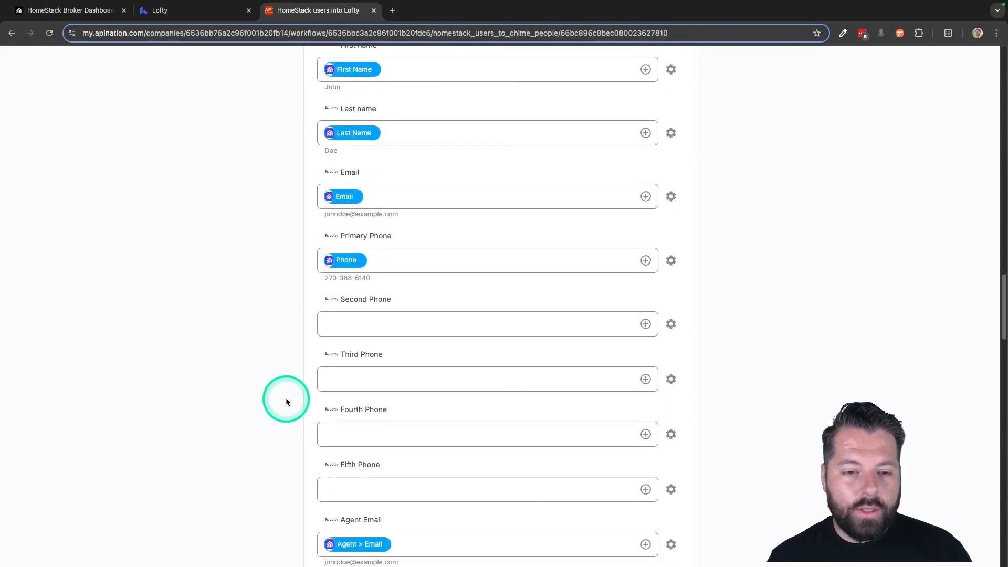
scroll(286, 401, up, 4)
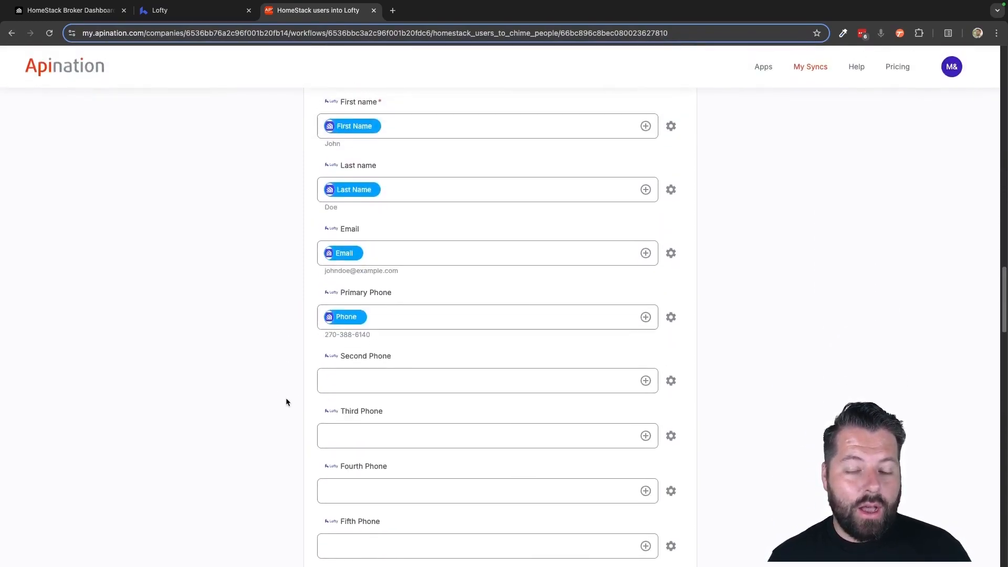
scroll(286, 401, up, 4)
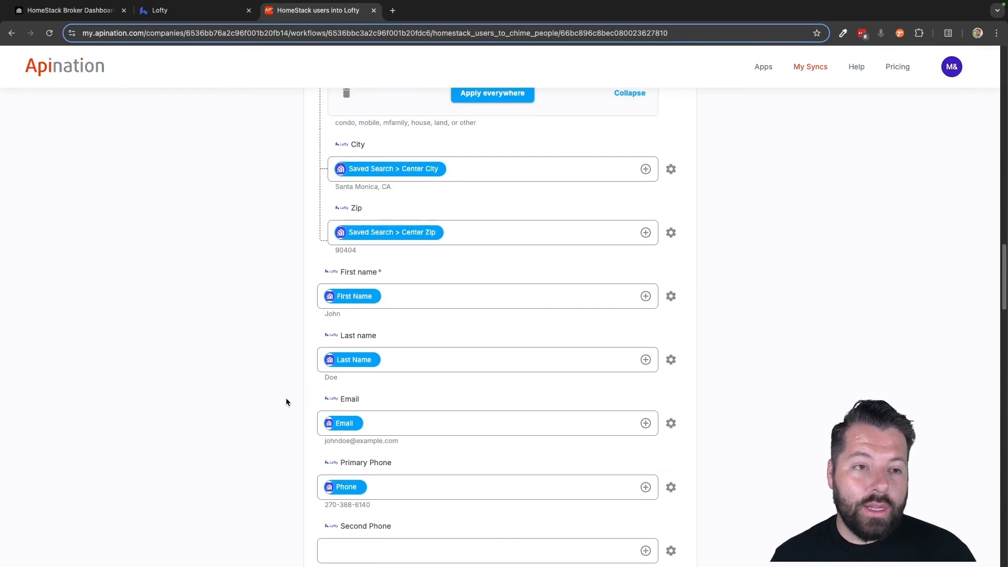
scroll(337, 458, down, 12)
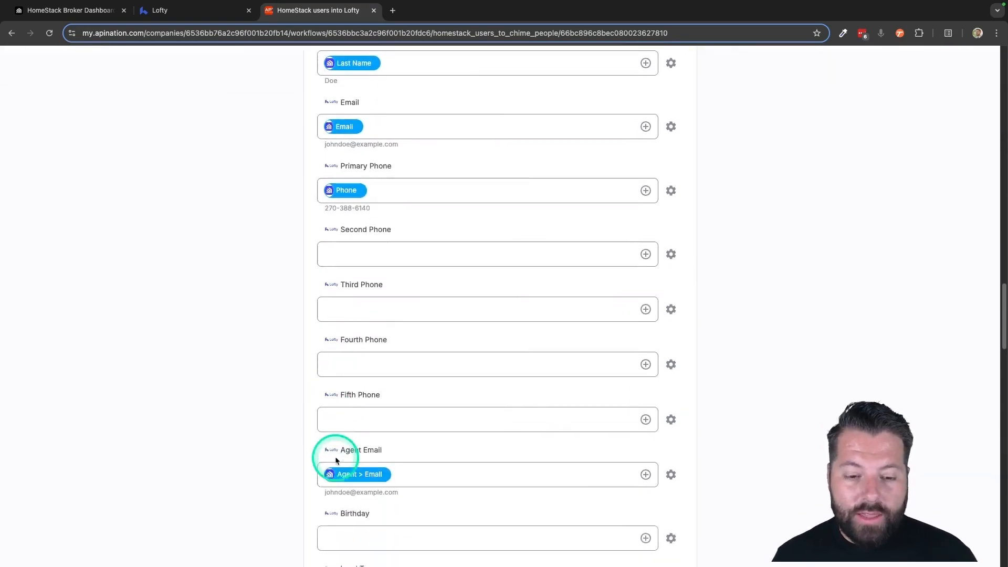
click(335, 457)
scroll(336, 457, down, 13)
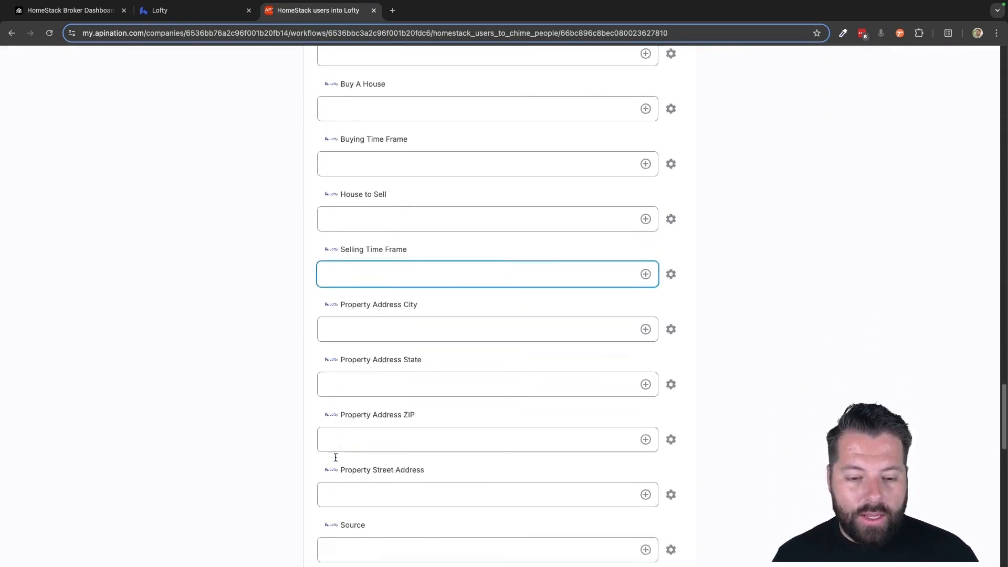
click(329, 384)
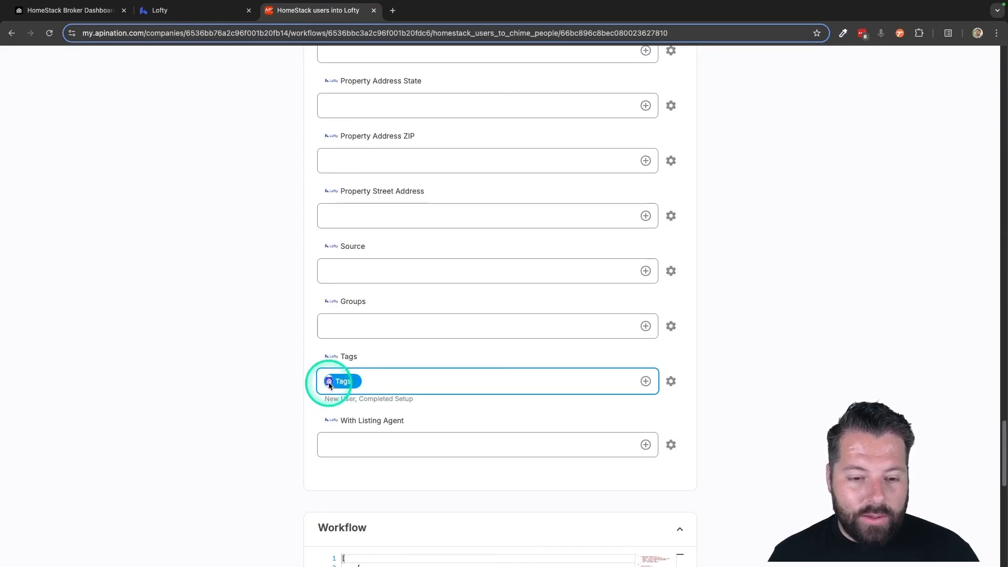
Map the Lofty Source field to the fixed text "Homestack"
click(345, 275)
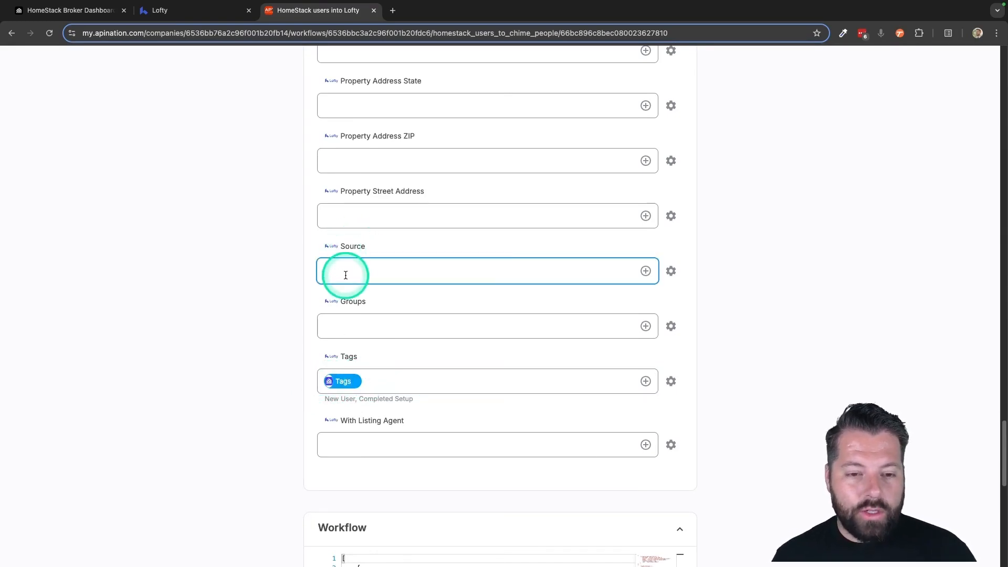
click(645, 271)
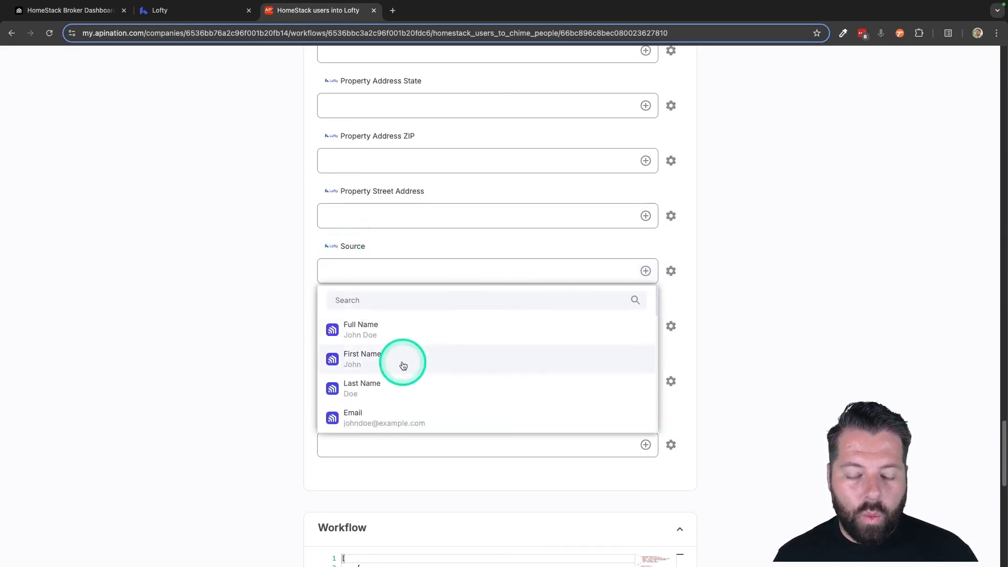
scroll(402, 362, down, 2)
scroll(402, 365, down, 5)
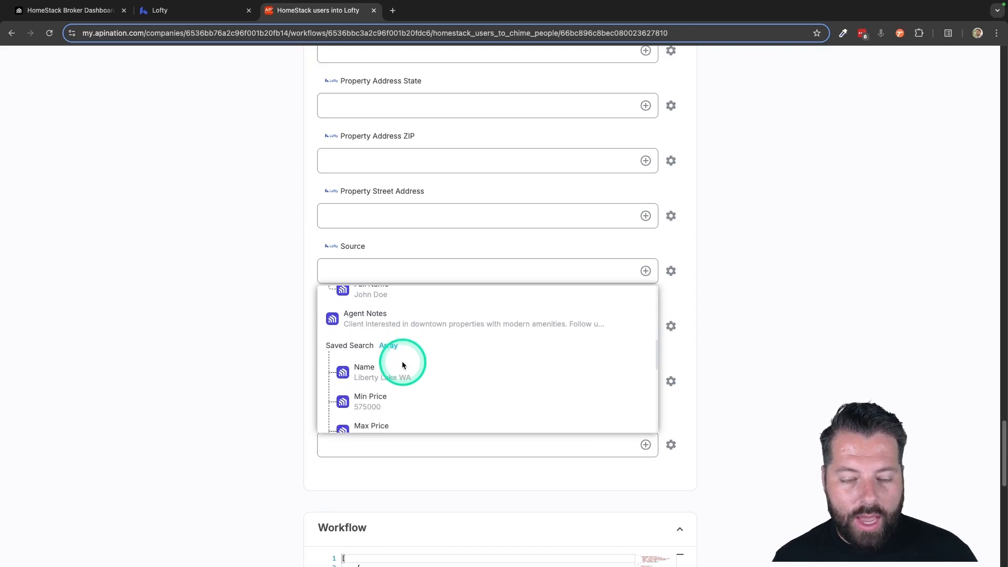
click(277, 377)
click(358, 283)
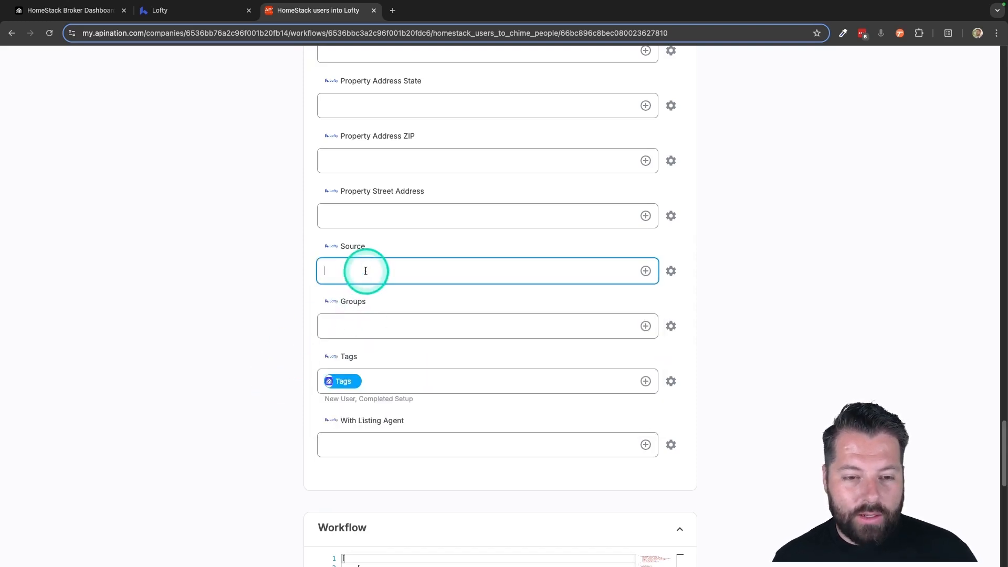
text(Homestack)
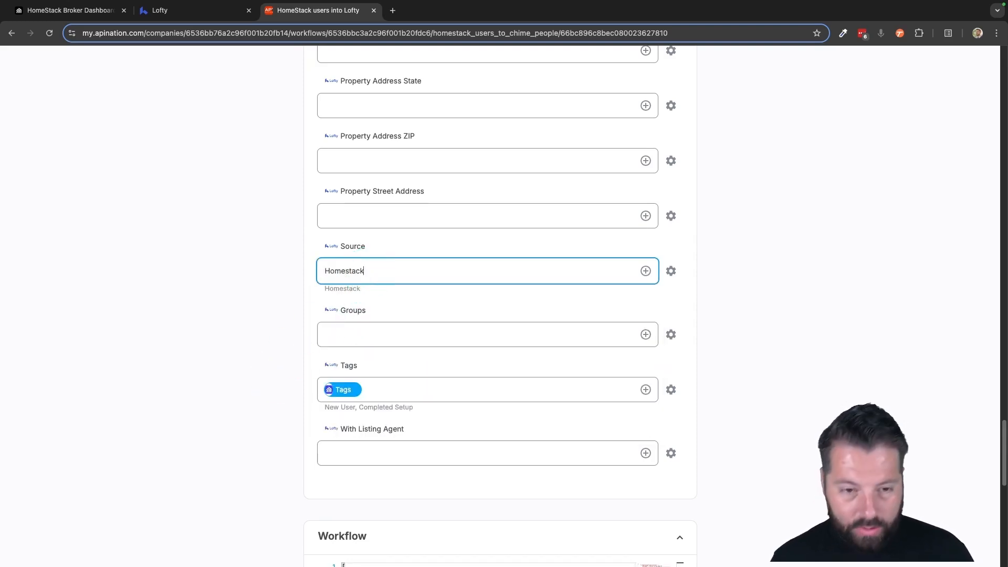
click(273, 301)
click(335, 277)
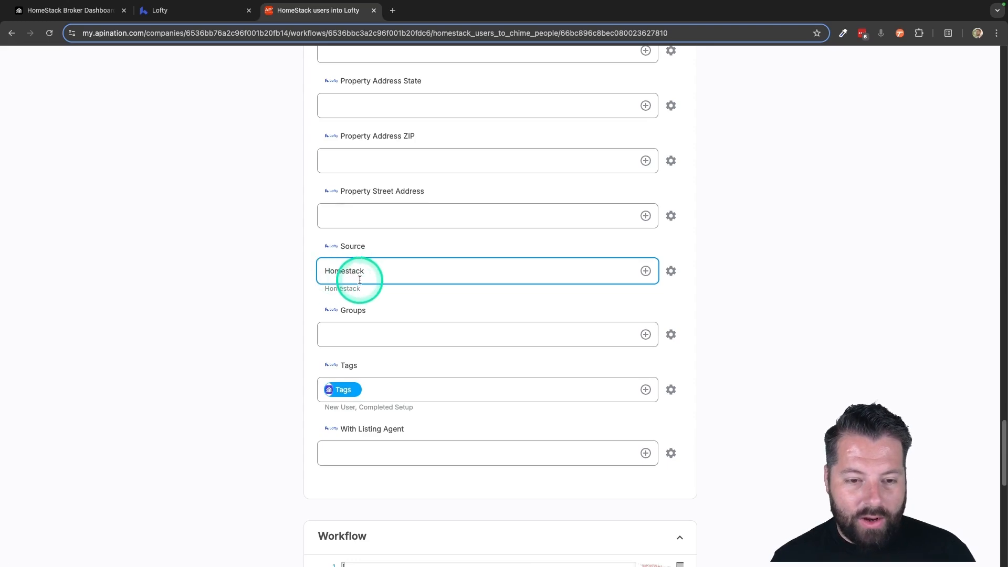
click(270, 285)
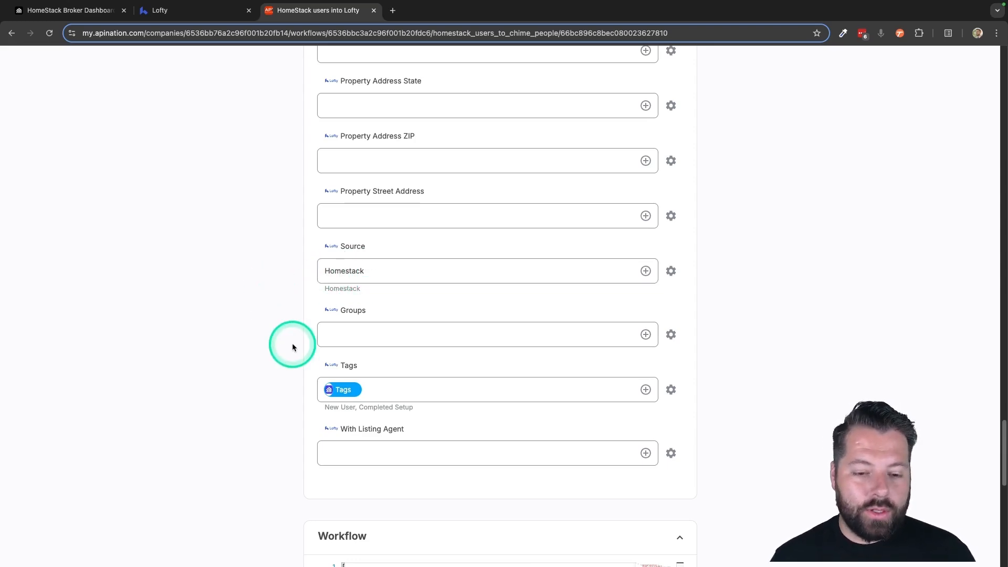
Activate the configured HomeStack users into Lofty sync
scroll(292, 342, up, 10)
scroll(292, 343, up, 15)
click(539, 197)
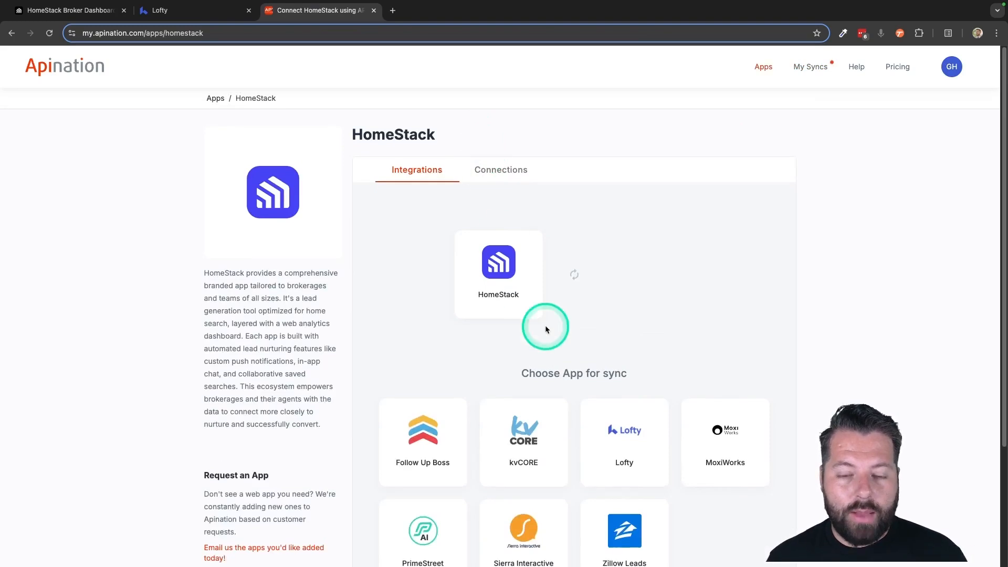
Choose the integration that syncs Lofty leads into HomeStack and go to its sync settings
scroll(546, 329, down, 3)
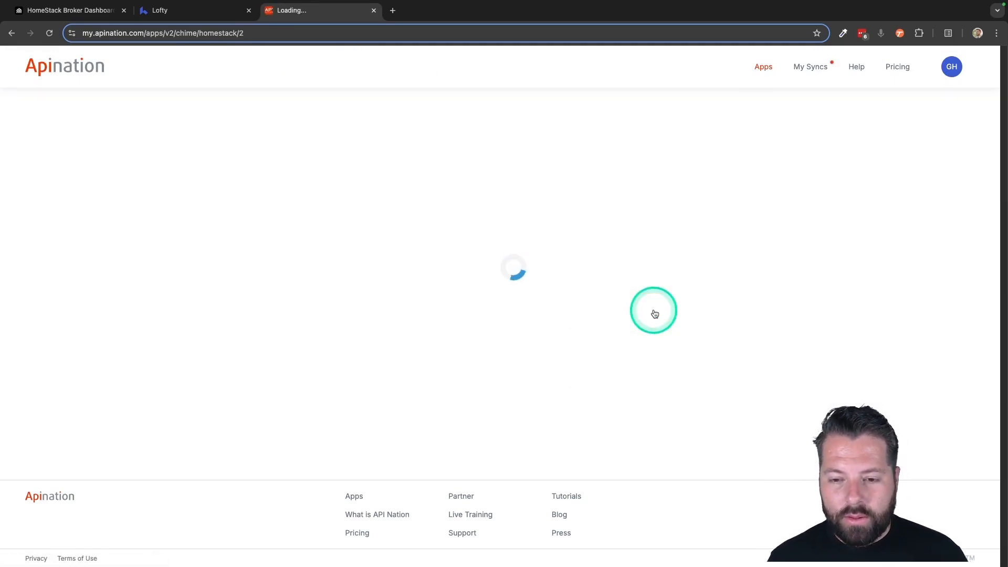
click(654, 311)
scroll(446, 286, down, 1)
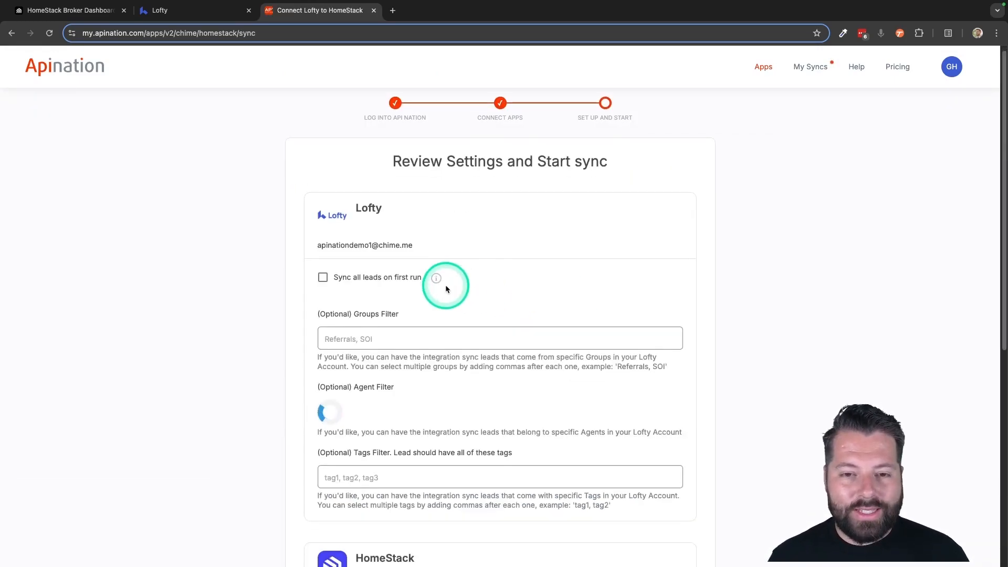
Review the optional group, agent and tag filters and the HomeStack overwrite option, then subscribe to the sync with the default settings
scroll(431, 286, down, 1)
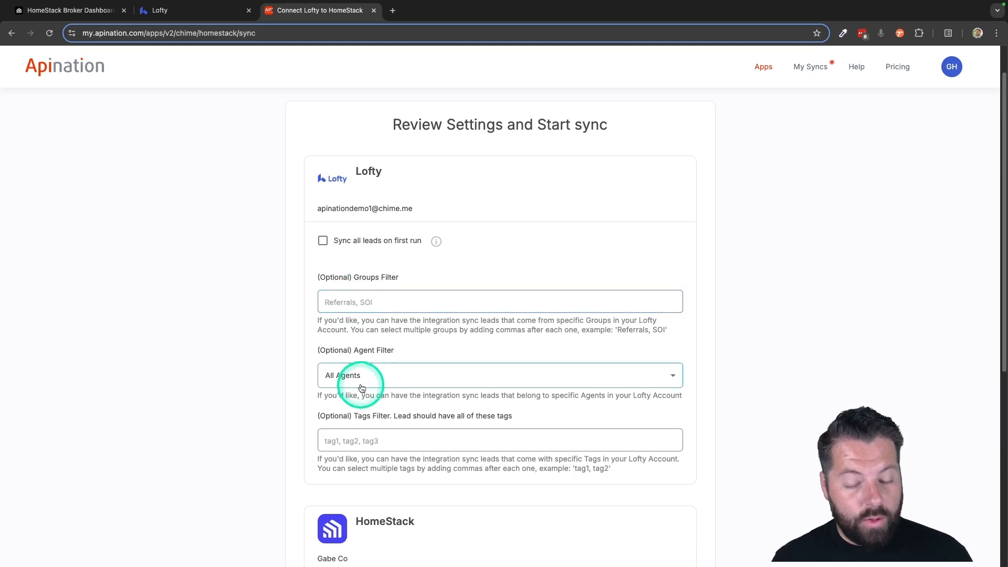
scroll(361, 376, down, 1)
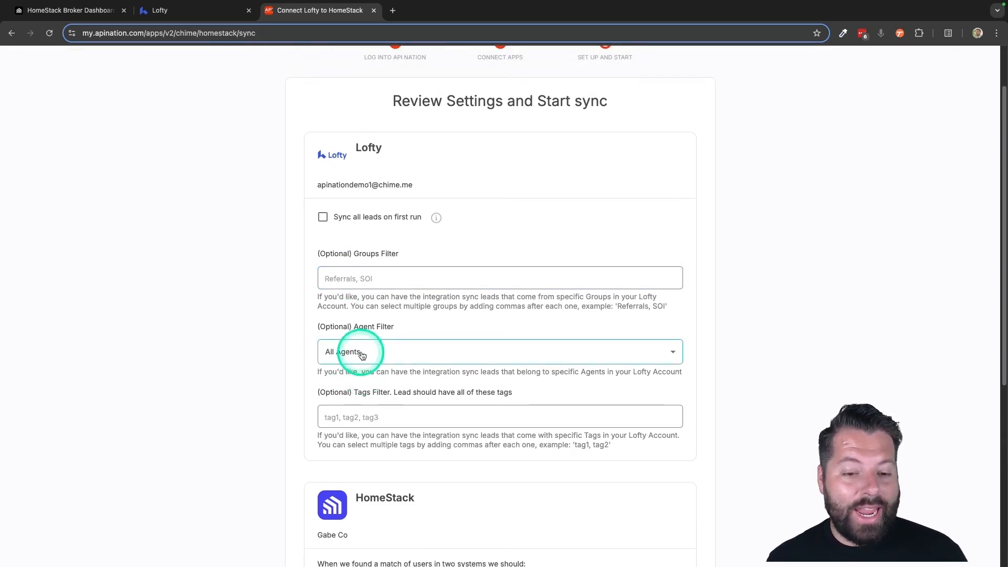
scroll(364, 413, down, 1)
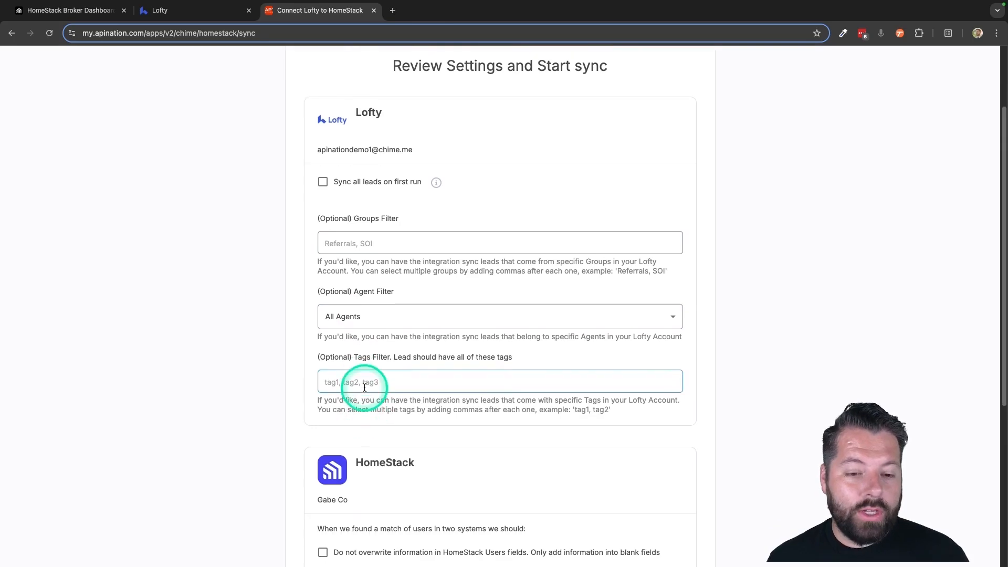
scroll(375, 389, down, 2)
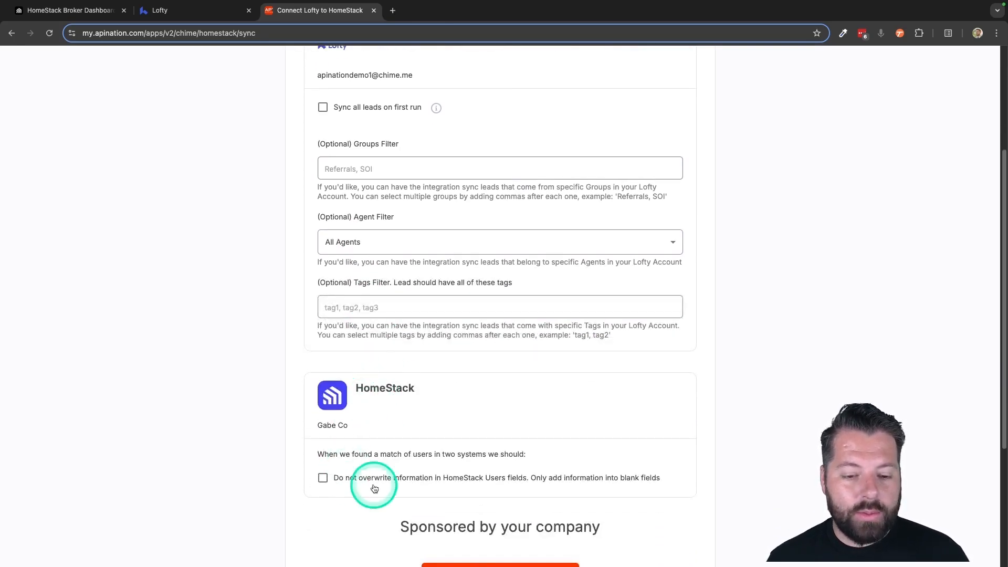
scroll(462, 478, down, 5)
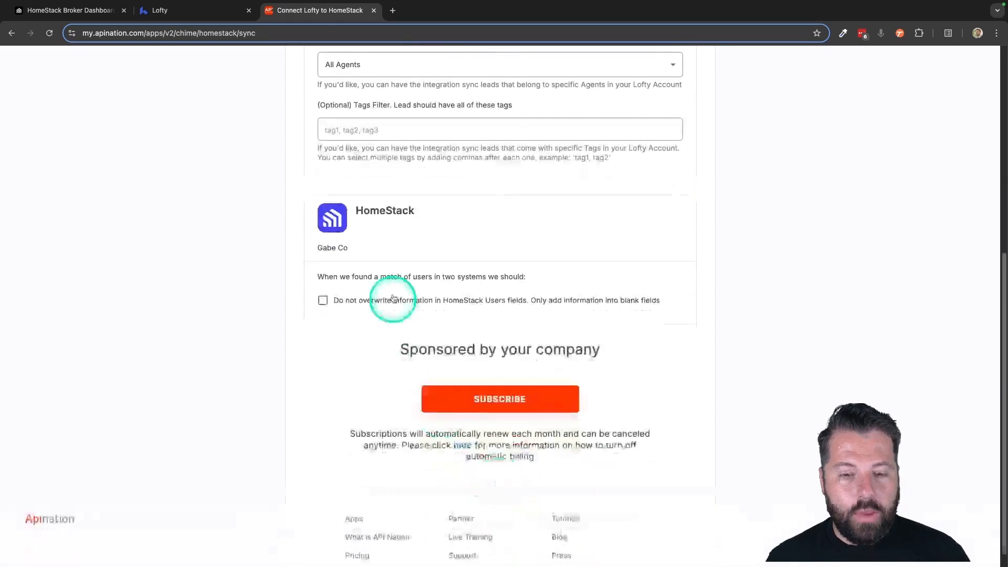
click(499, 399)
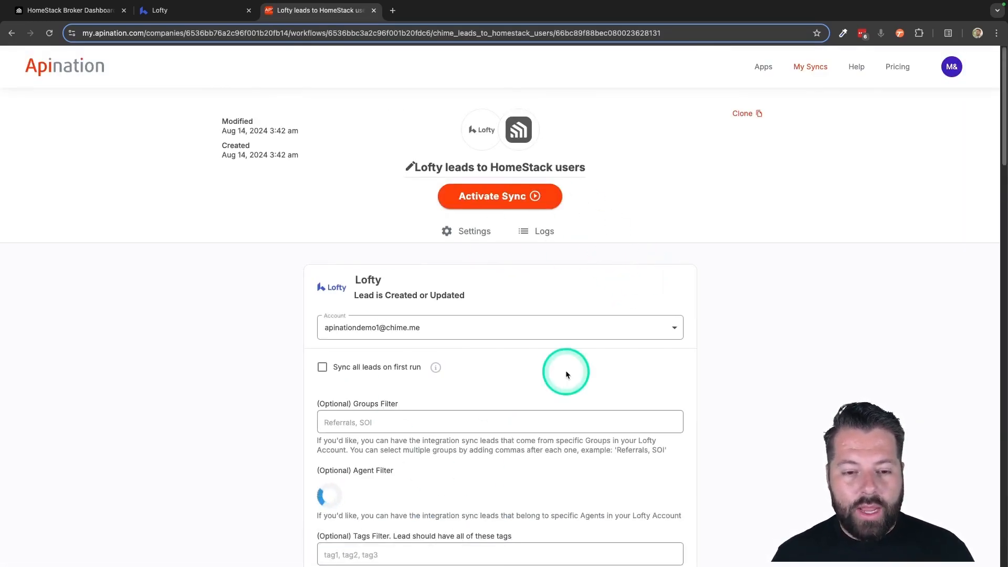
Examine the account settings of the Lofty leads to HomeStack users sync and the lead fields available for filtering, keeping No Filter
scroll(566, 370, down, 5)
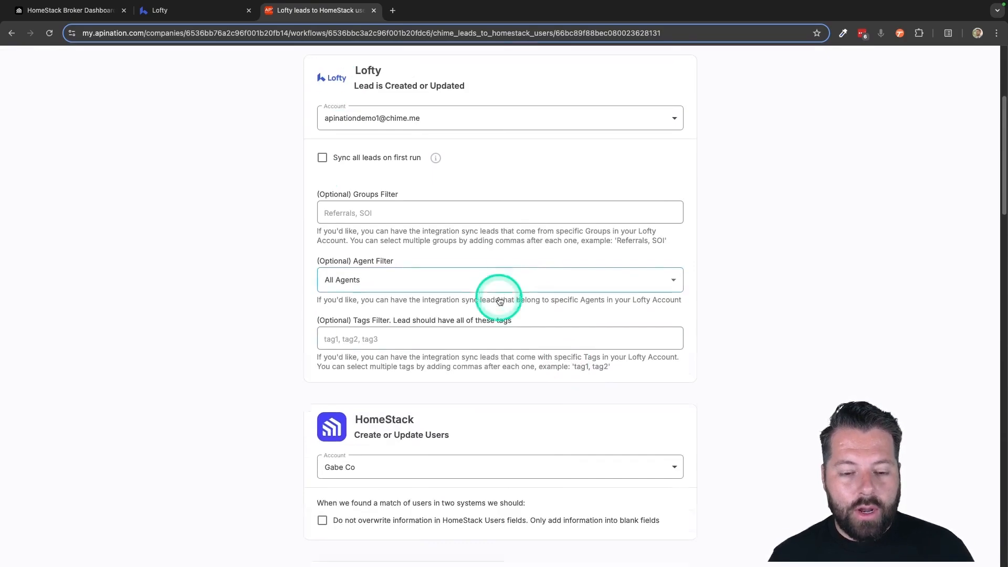
scroll(495, 294, down, 8)
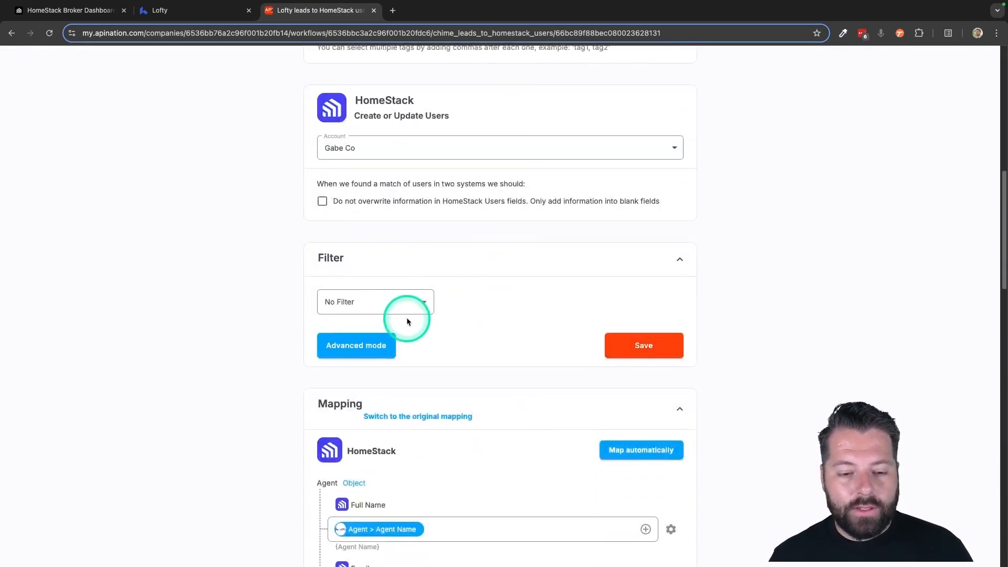
scroll(406, 317, down, 3)
scroll(460, 341, up, 1)
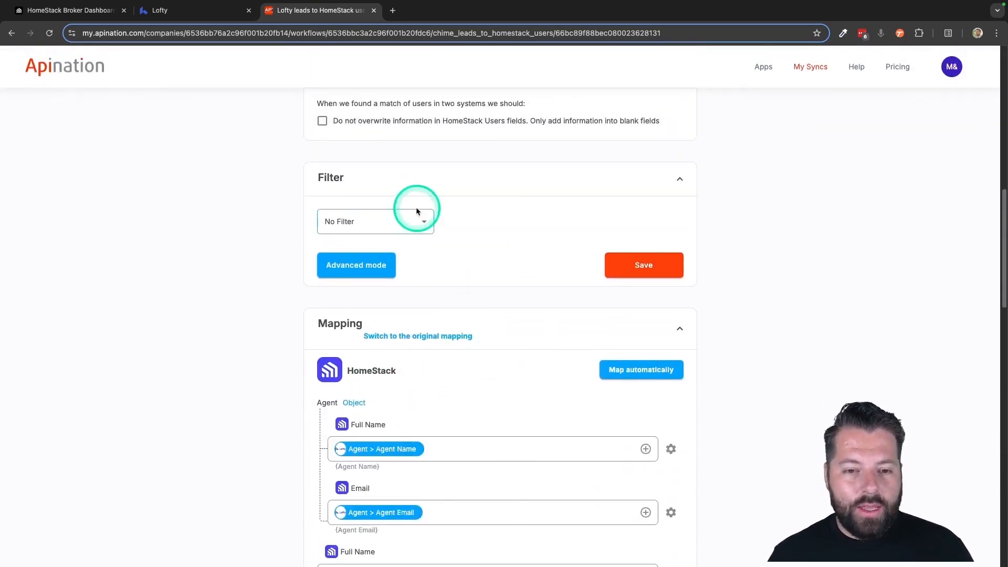
click(419, 215)
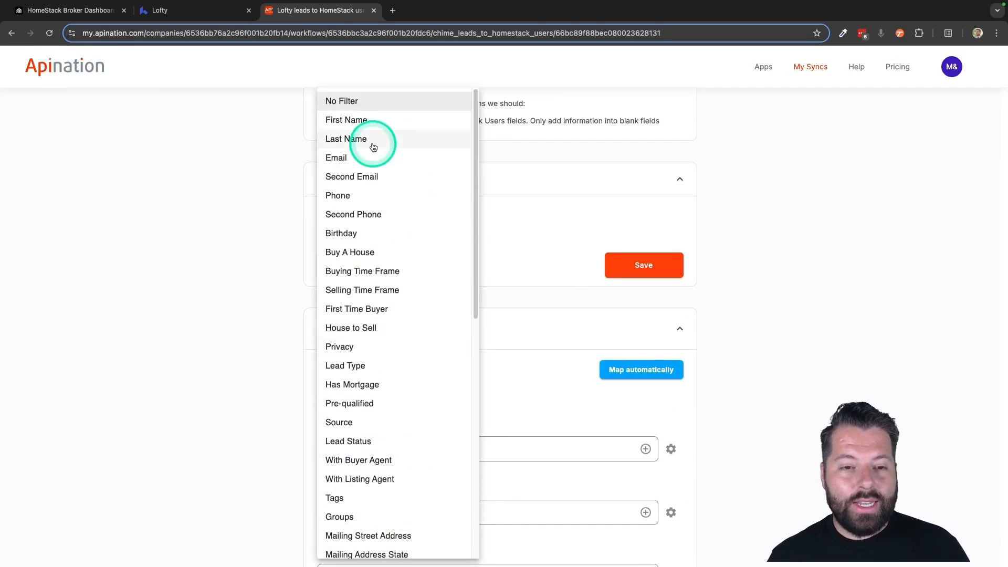
scroll(367, 398, down, 9)
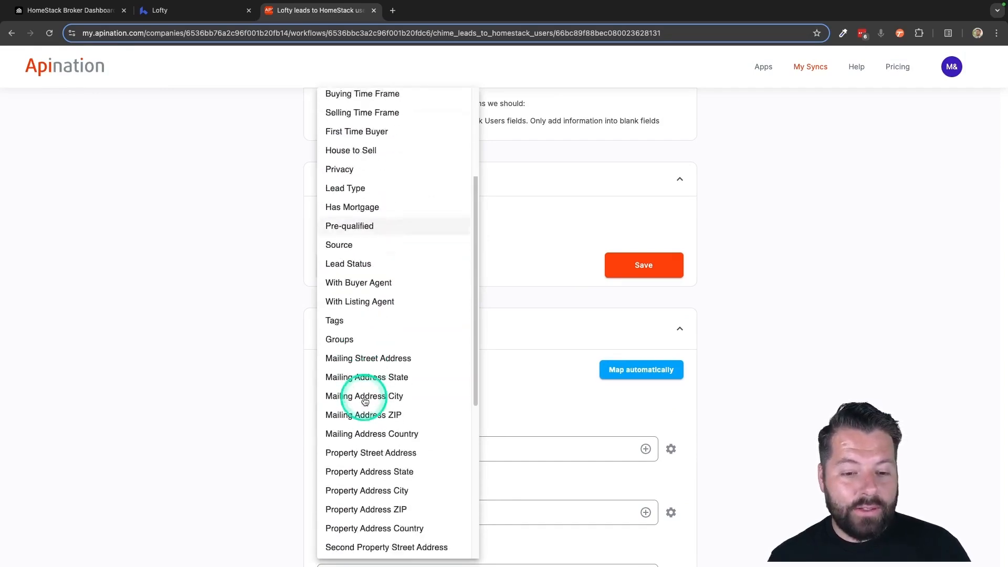
scroll(365, 401, up, 6)
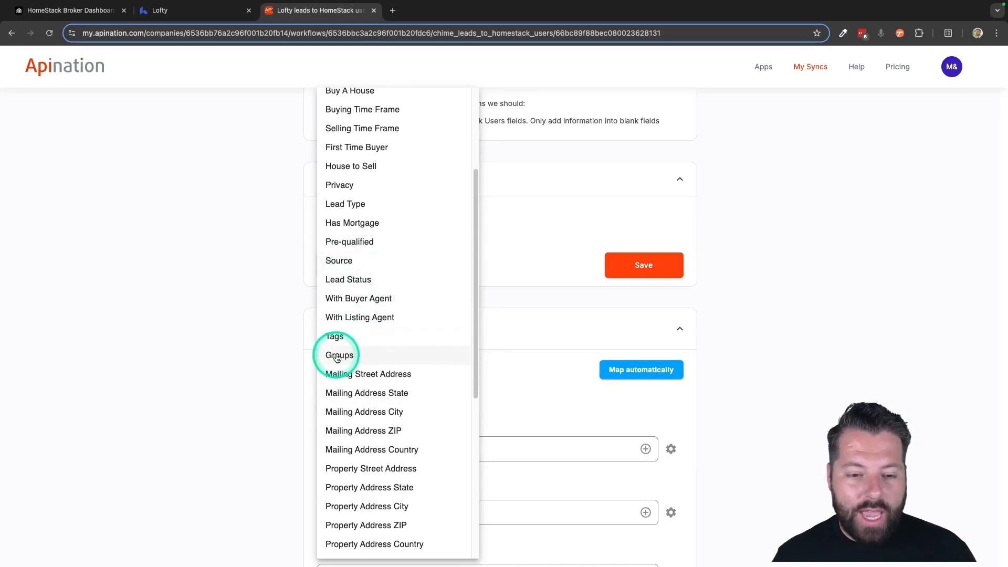
click(546, 383)
Review the HomeStack field mapping, from the agent's full name and email through the lead's name, email, phone and tags
scroll(546, 383, down, 4)
click(399, 307)
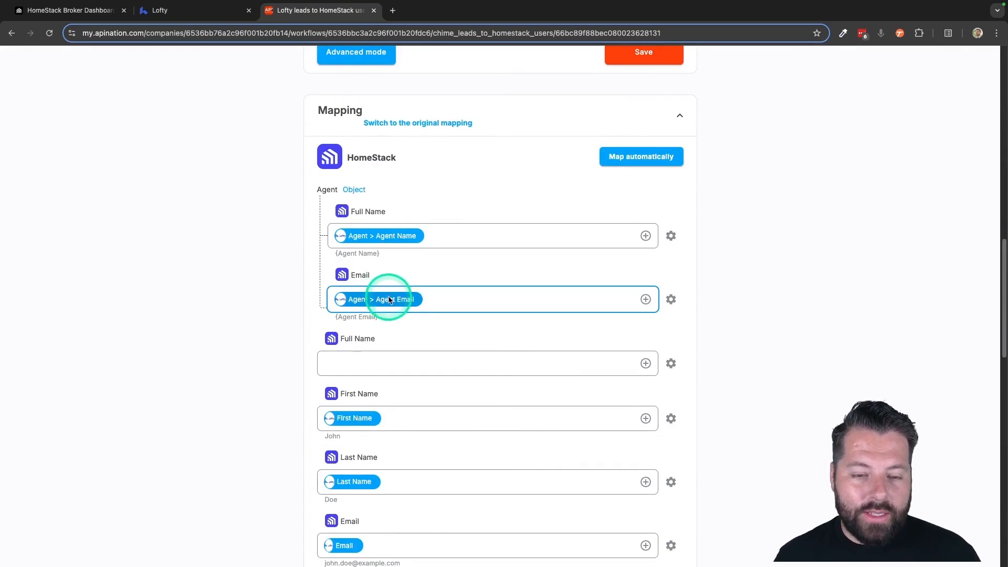
click(383, 236)
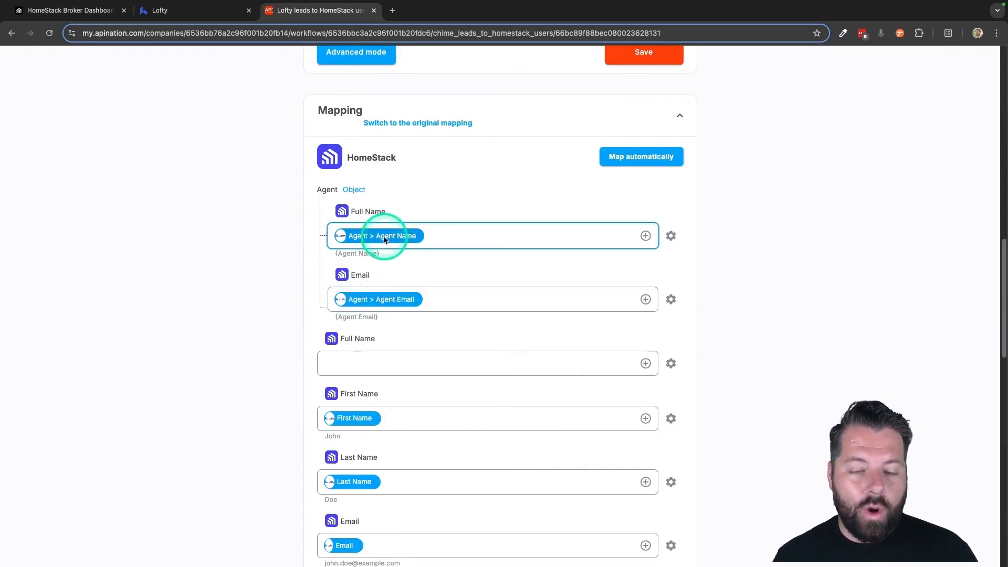
click(371, 357)
scroll(371, 351, down, 2)
click(371, 352)
scroll(371, 352, down, 3)
click(371, 354)
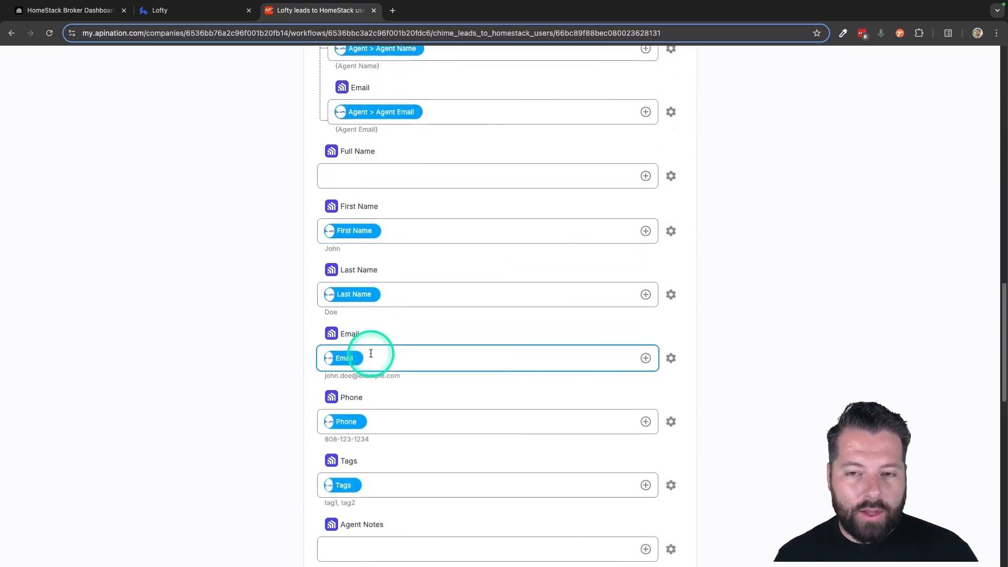
Activate the Lofty leads to HomeStack users sync and open the overview of active syncs
scroll(371, 353, up, 15)
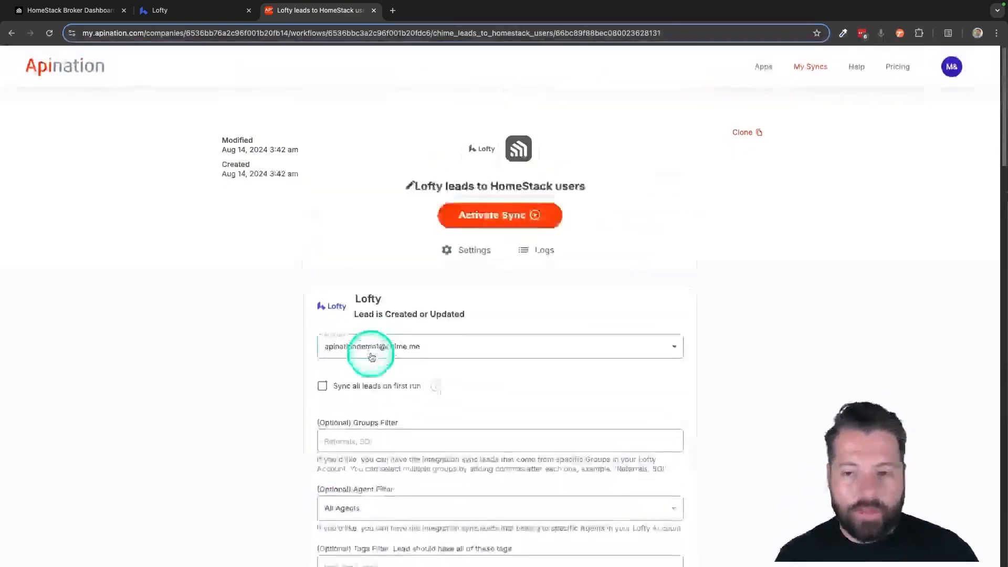
click(503, 197)
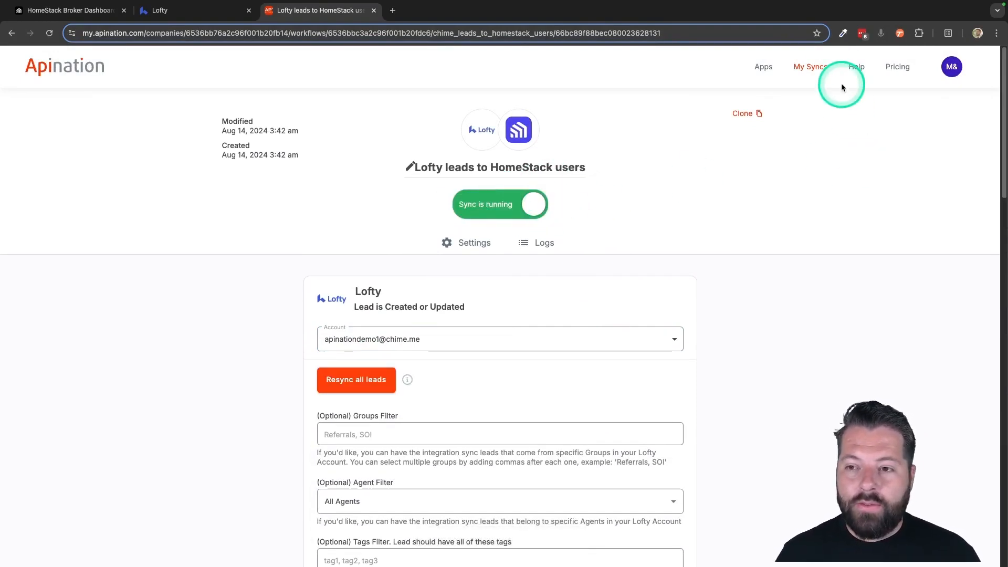
click(822, 71)
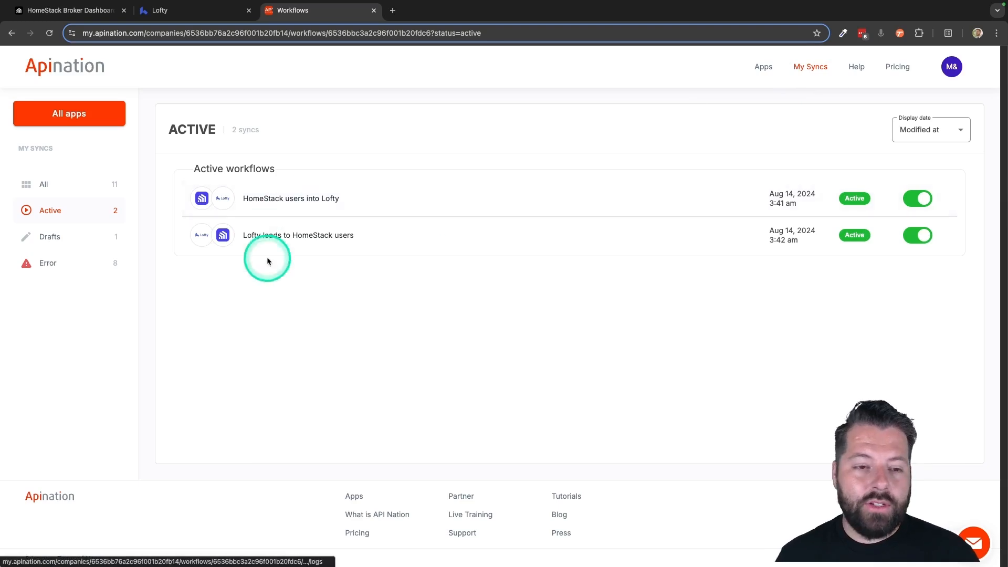